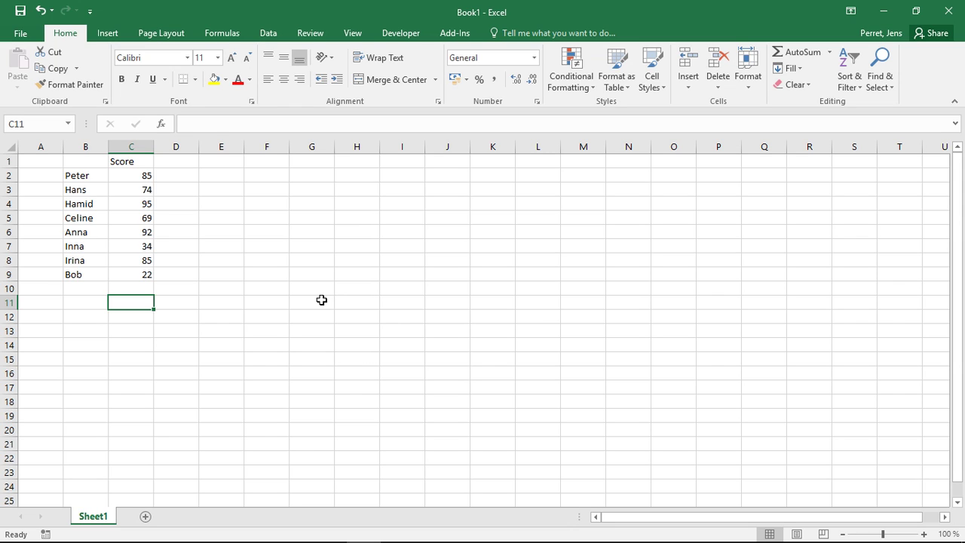
# Total the scores C2:C9 in cell C10 with the formula =SUM(C2:C9).
pyautogui.click(321, 300)
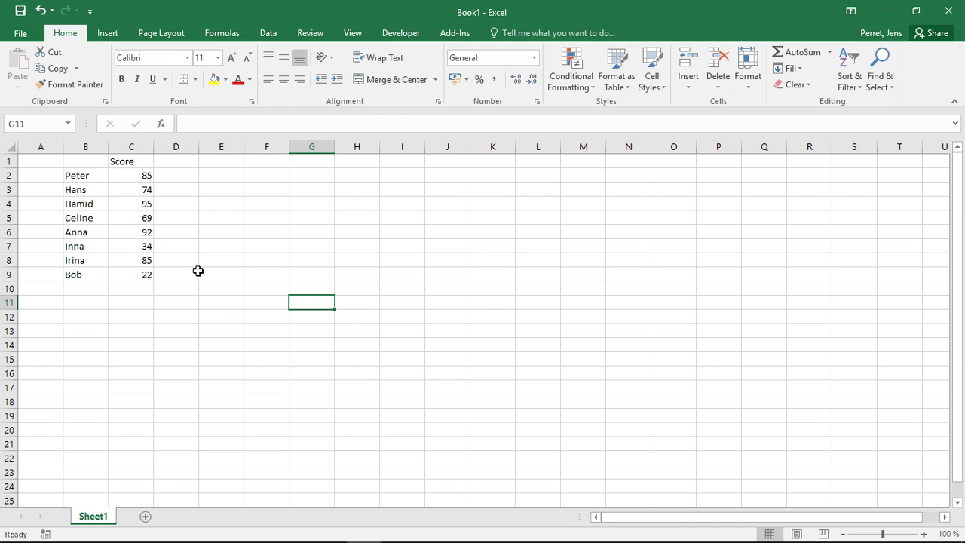
pyautogui.click(136, 289)
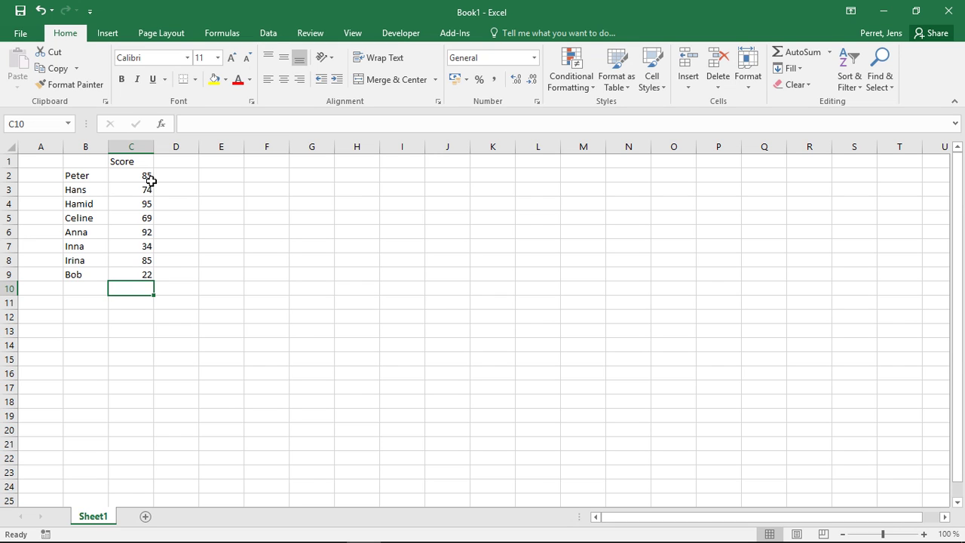
pyautogui.moveTo(151, 180); pyautogui.dragTo(134, 267)
pyautogui.click(135, 289)
pyautogui.write('=SUM')
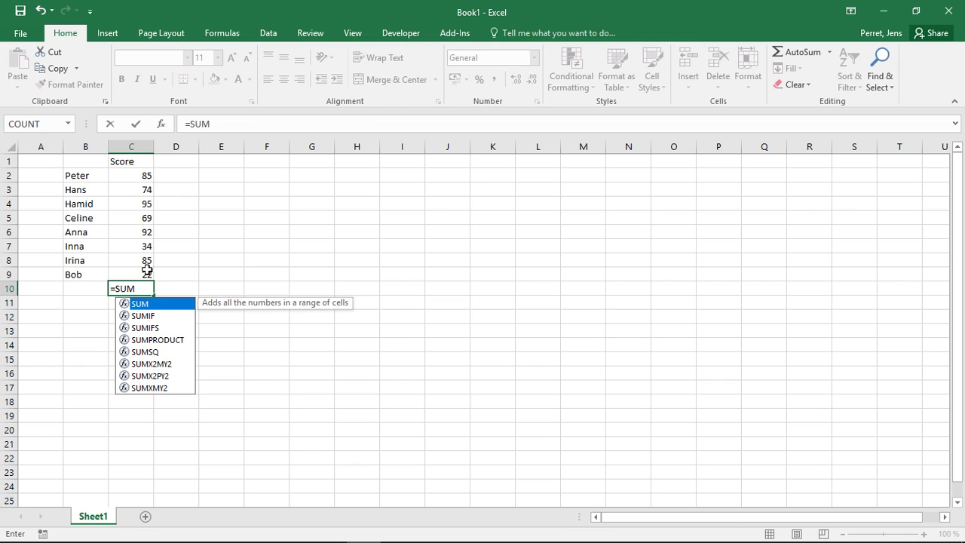
pyautogui.write('(')
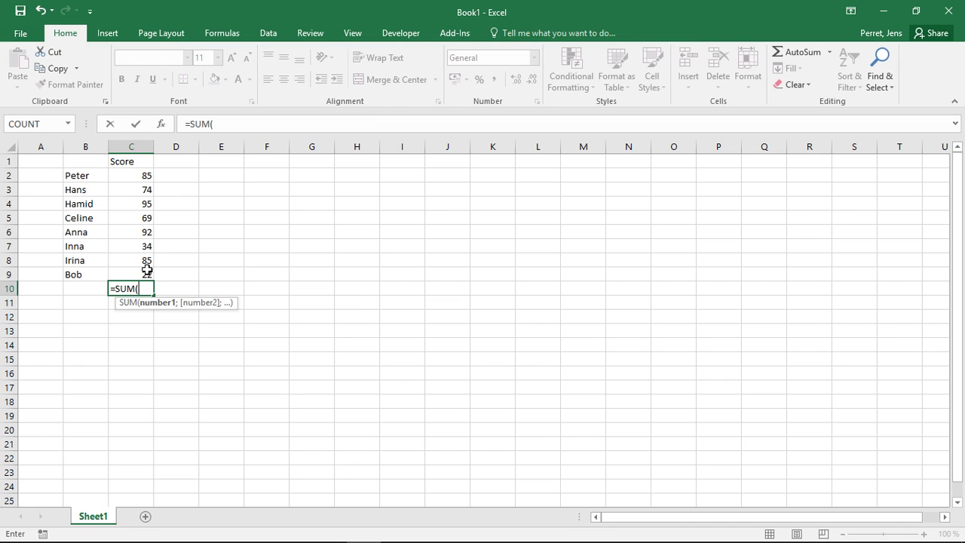
pyautogui.click(131, 175)
pyautogui.moveTo(132, 188); pyautogui.dragTo(141, 270)
pyautogui.write(')')
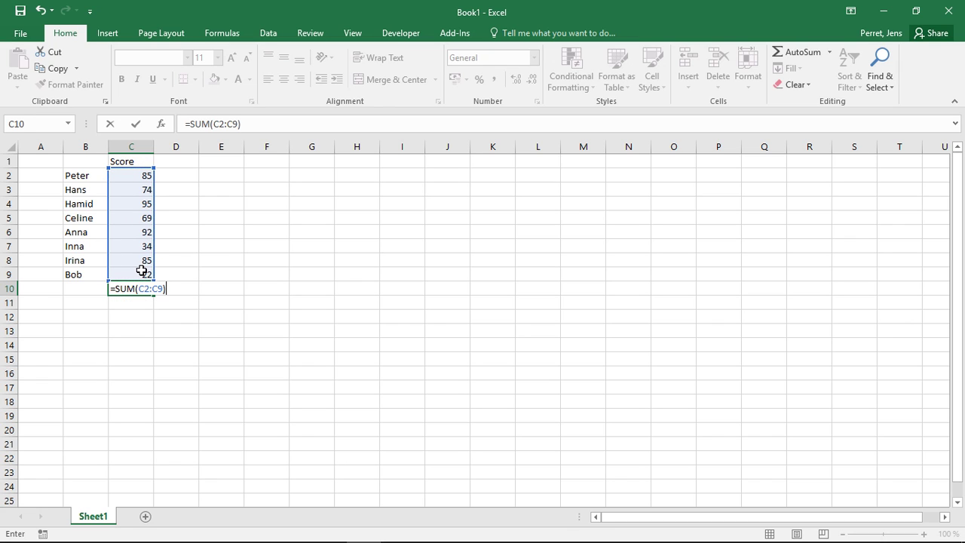
pyautogui.press('Return')
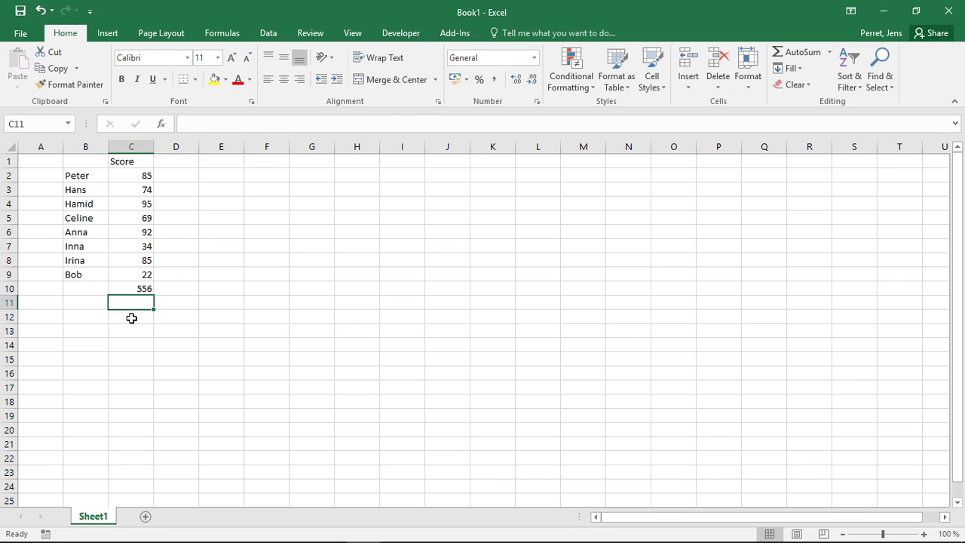
# Count the numeric scores in cell C11 with the formula =COUNT(C2:C9).
pyautogui.write('=COUNT(')
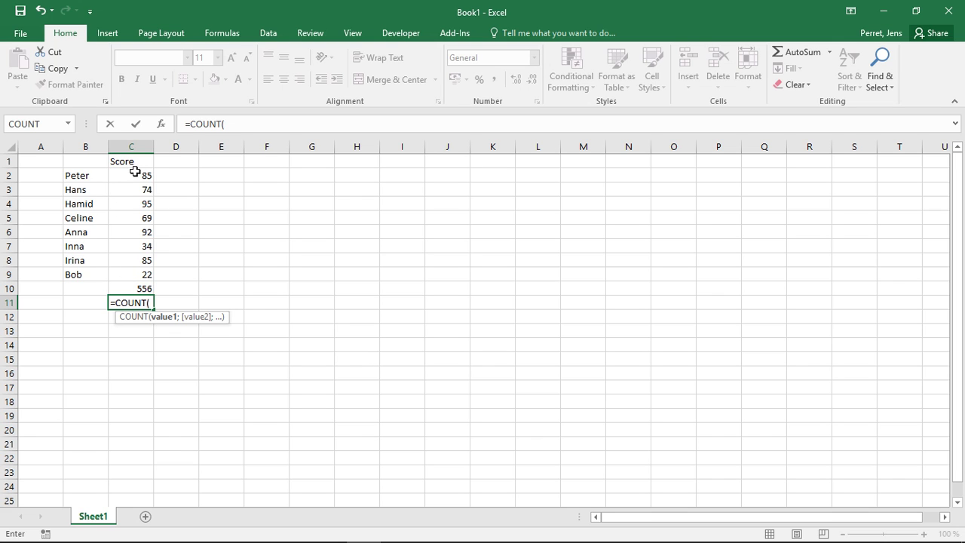
pyautogui.moveTo(134, 168); pyautogui.dragTo(144, 274)
pyautogui.write(')')
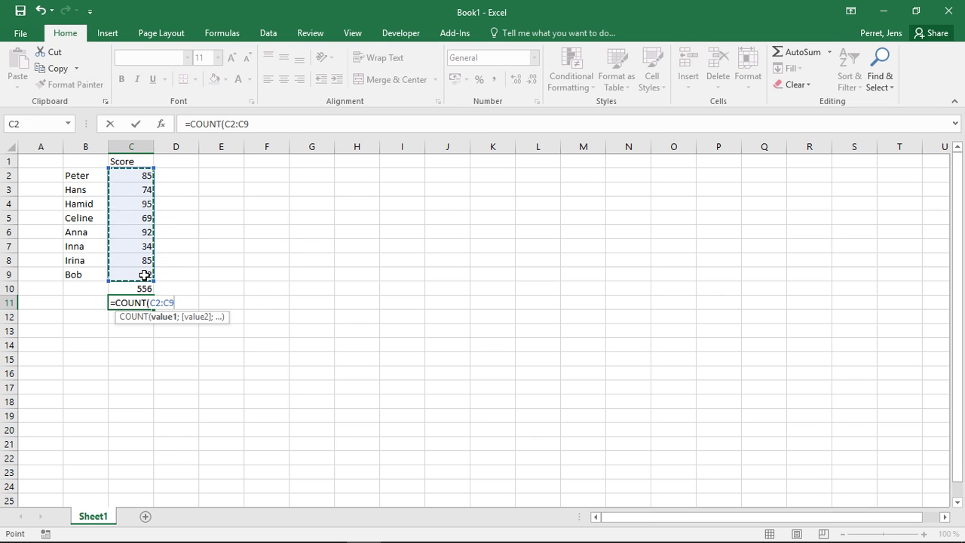
pyautogui.press('Return')
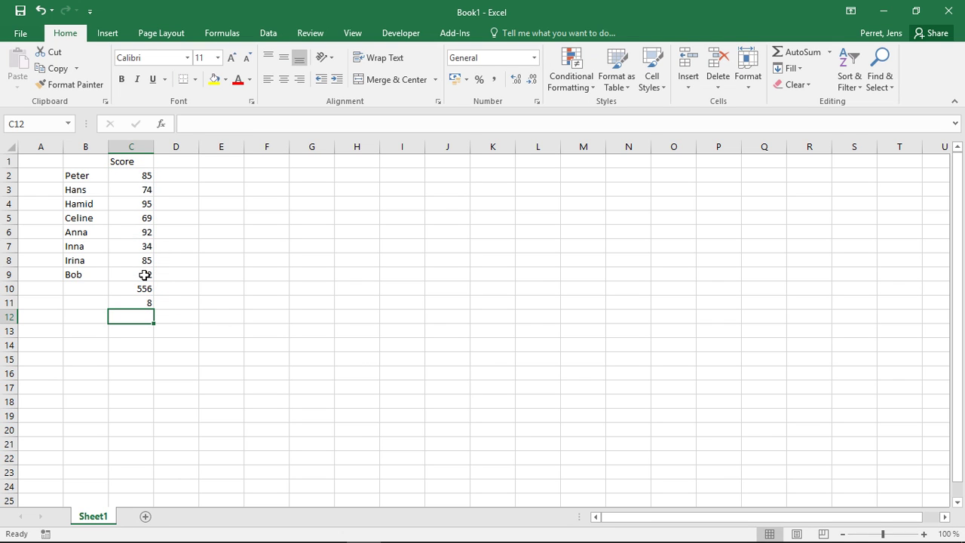
# Calculate the average score in cell C12 by dividing the sum by the count with =C10/C11.
pyautogui.write('=')
pyautogui.press('Up')
pyautogui.press('Up')
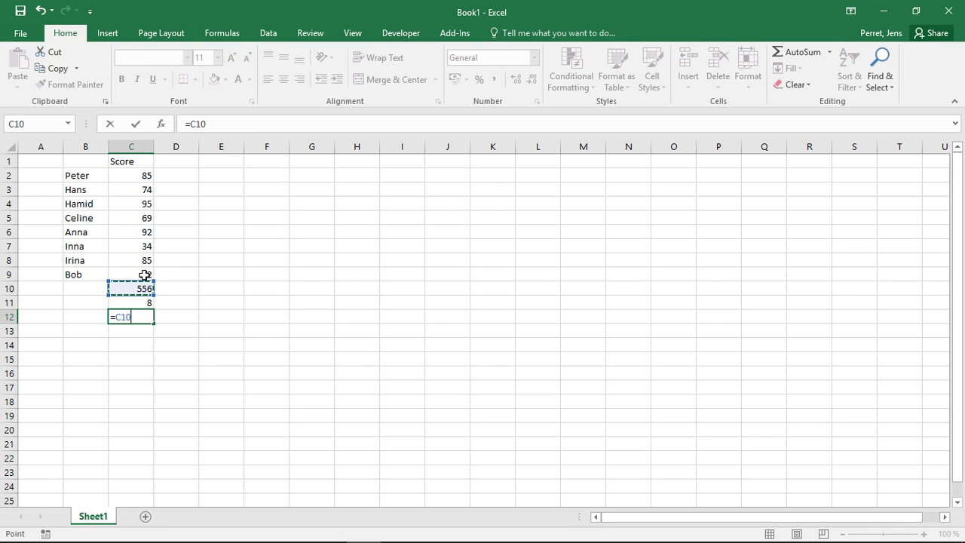
pyautogui.write('/')
pyautogui.press('Up')
pyautogui.press('Return')
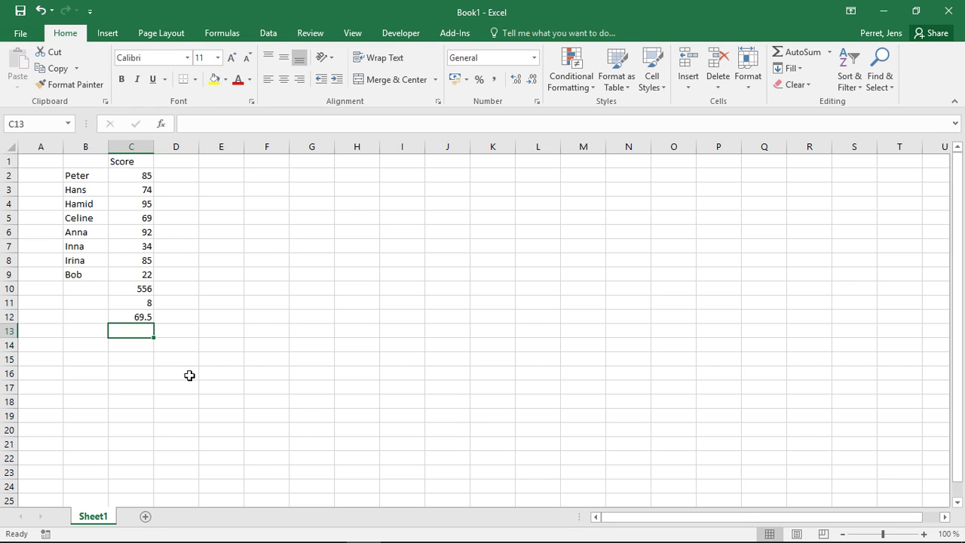
# Copy the COUNT formula from C11 into B11 so that it applies to the names column.
pyautogui.click(114, 311)
pyautogui.click(133, 301)
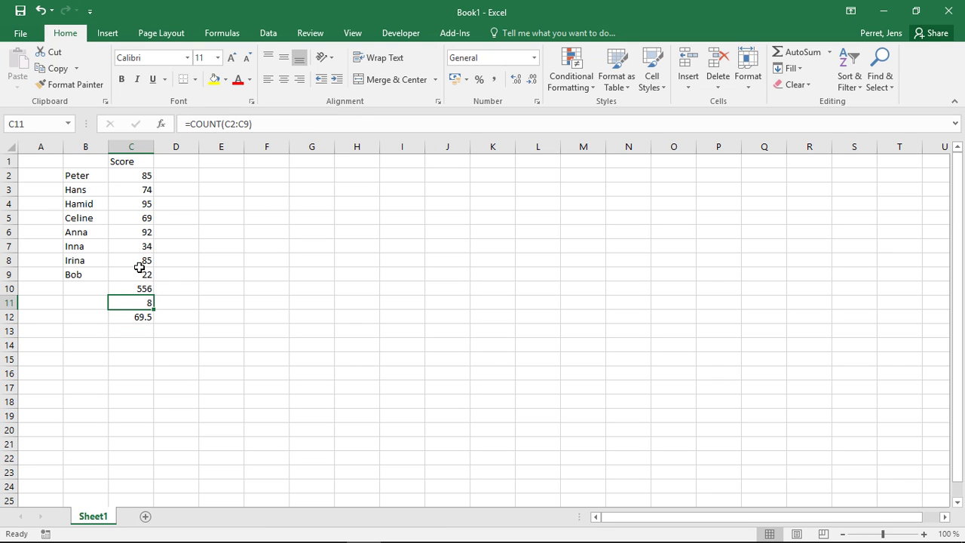
pyautogui.moveTo(138, 271); pyautogui.dragTo(143, 192)
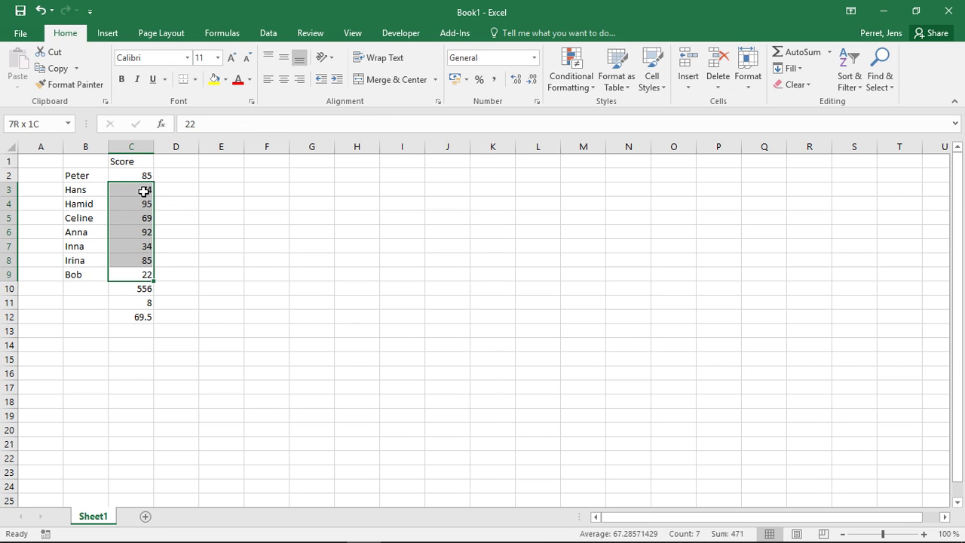
pyautogui.click(95, 175)
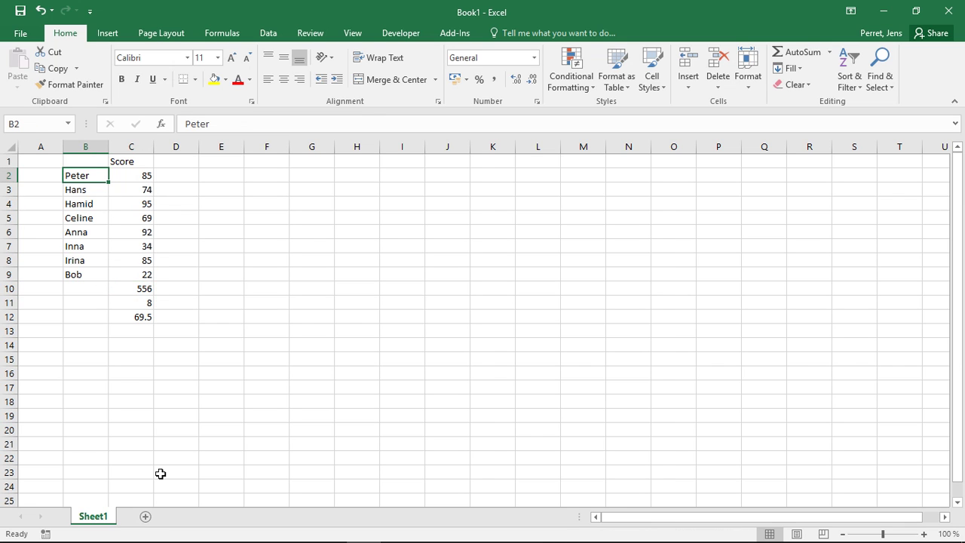
pyautogui.click(147, 304)
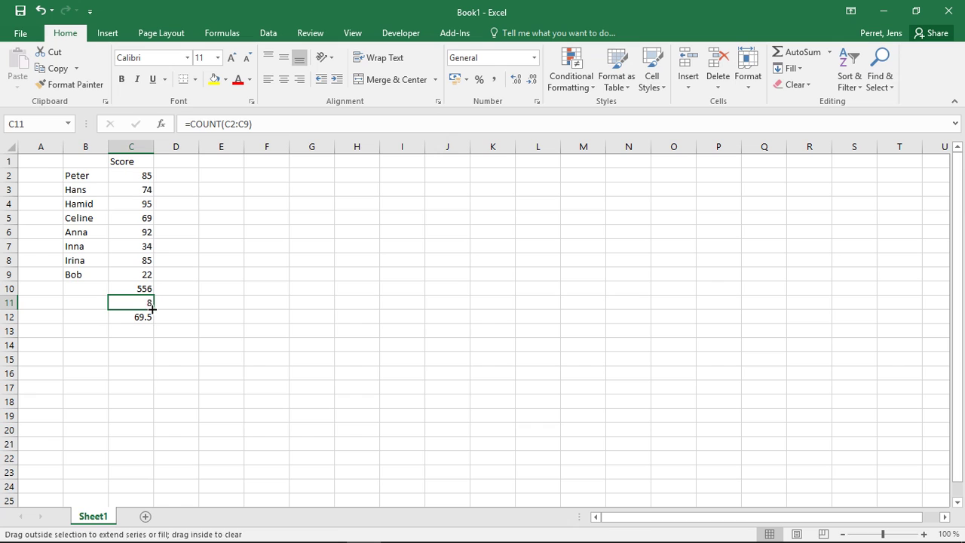
pyautogui.moveTo(151, 307); pyautogui.dragTo(78, 303)
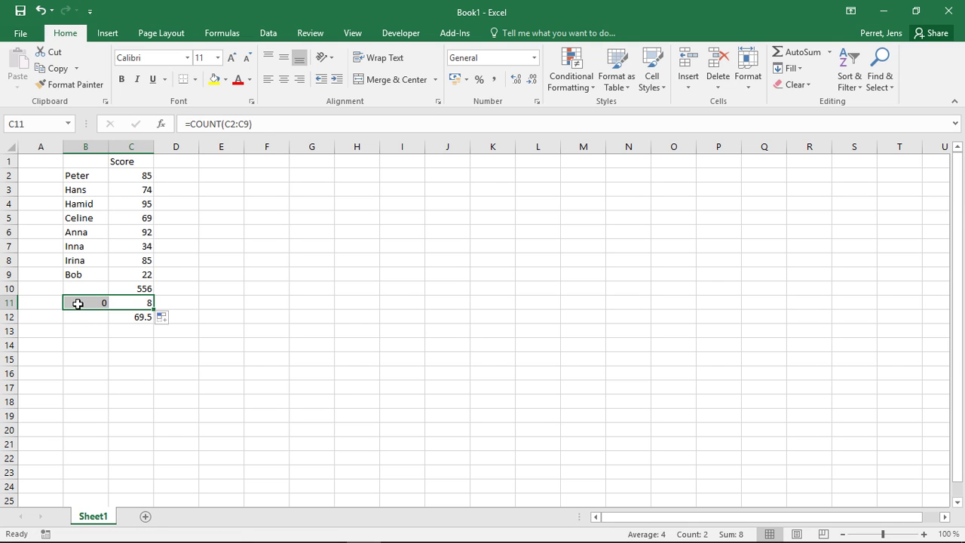
# Change the function in cell B11 to COUNTA so the formula reads =COUNTA(B2:B9).
pyautogui.click(78, 303)
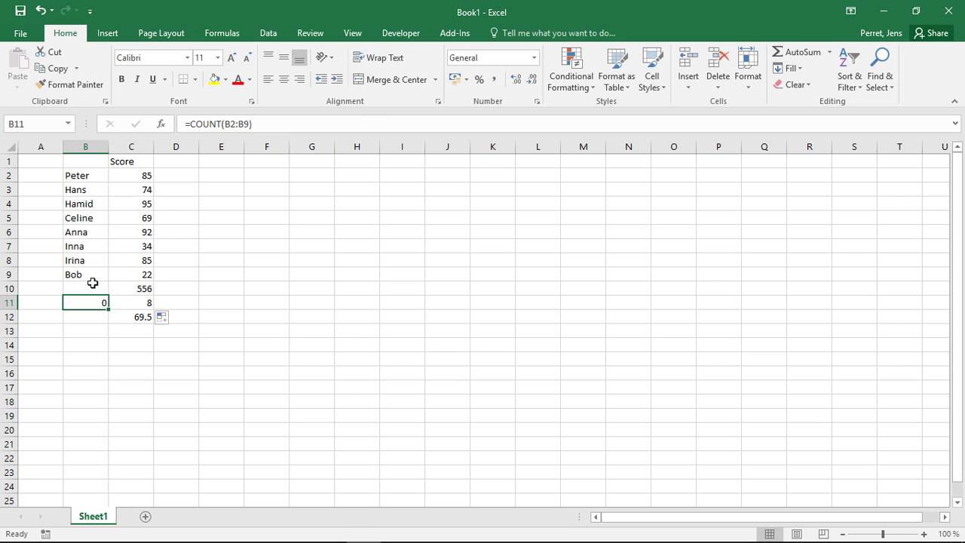
pyautogui.click(220, 124)
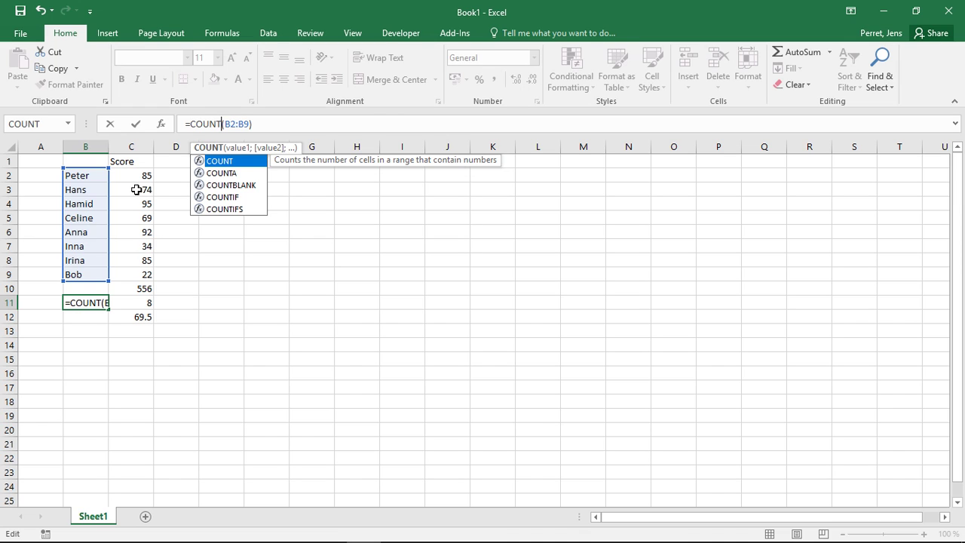
pyautogui.click(221, 175)
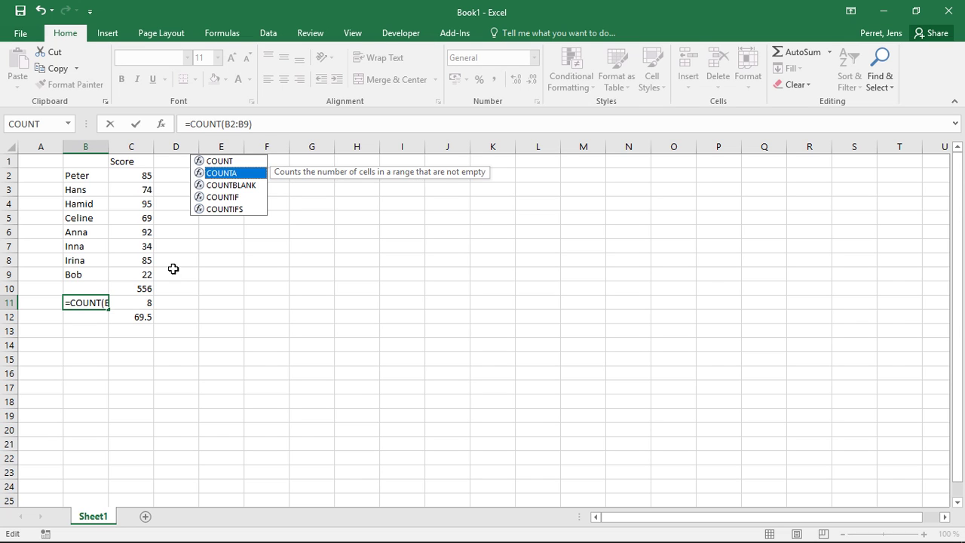
pyautogui.click(221, 123)
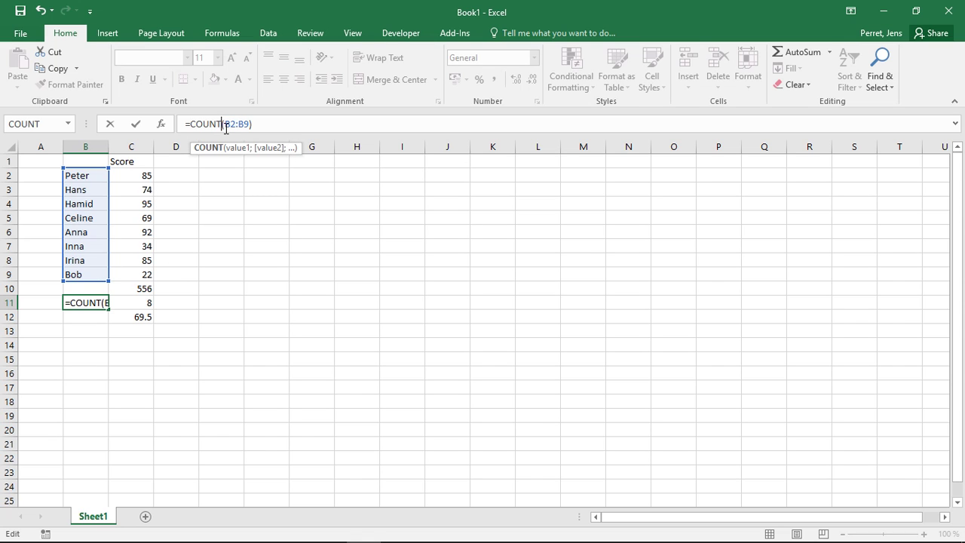
pyautogui.write('A')
pyautogui.press('Return')
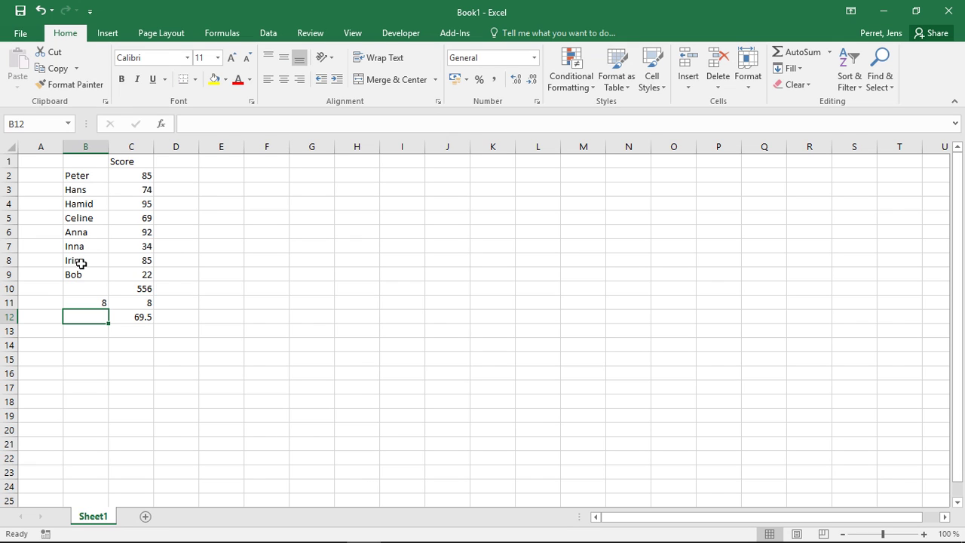
# Examine the COUNT function variants offered for the formula in B11, keeping it as =COUNTA(B2:B9).
pyautogui.click(91, 302)
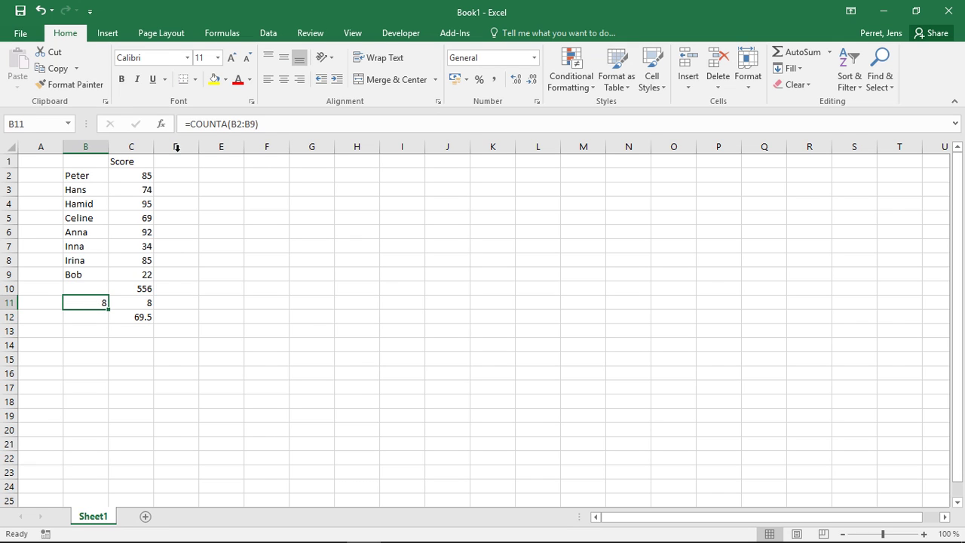
pyautogui.click(223, 124)
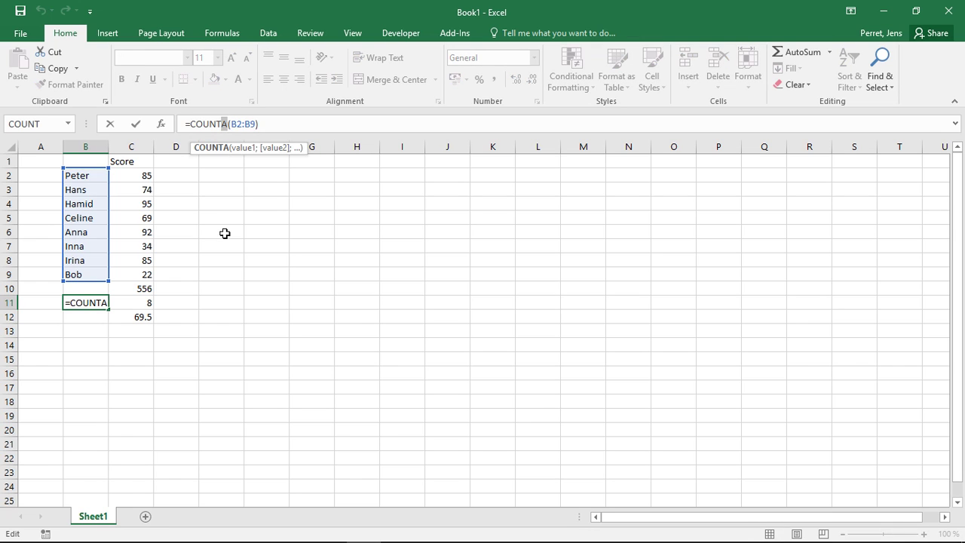
pyautogui.press('Delete')
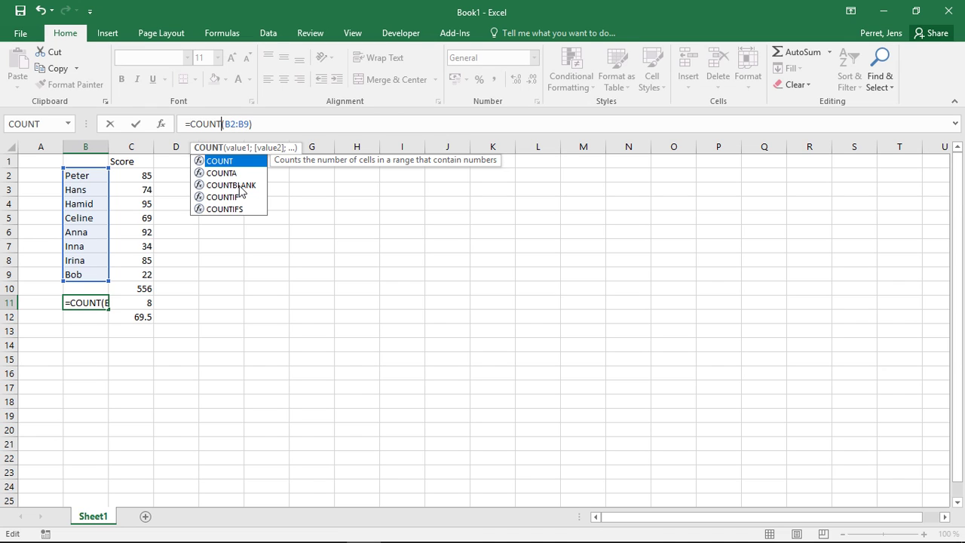
pyautogui.write('A')
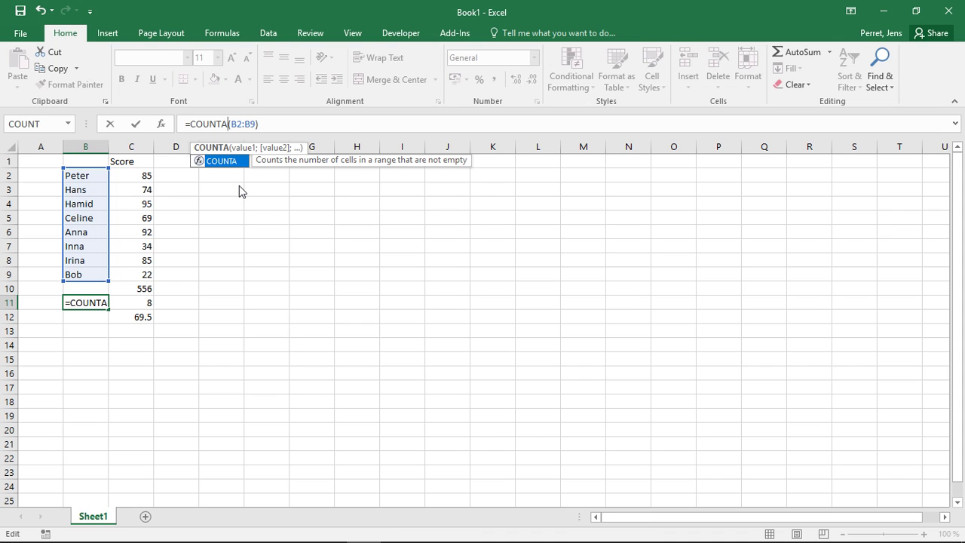
pyautogui.press('Return')
# Review the count formulas in C11 and B11, the sum in C10 and the average in C12.
pyautogui.moveTo(239, 191); pyautogui.dragTo(199, 320)
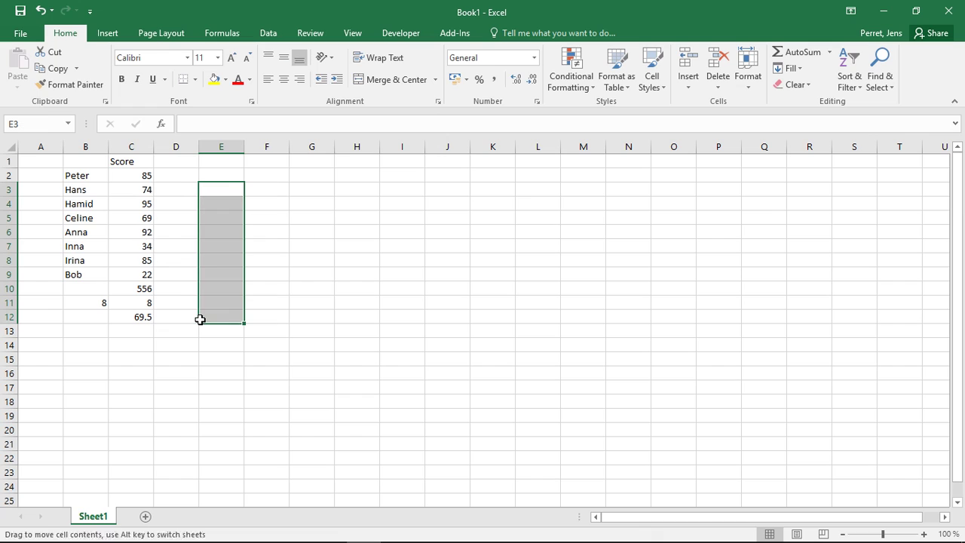
pyautogui.click(151, 303)
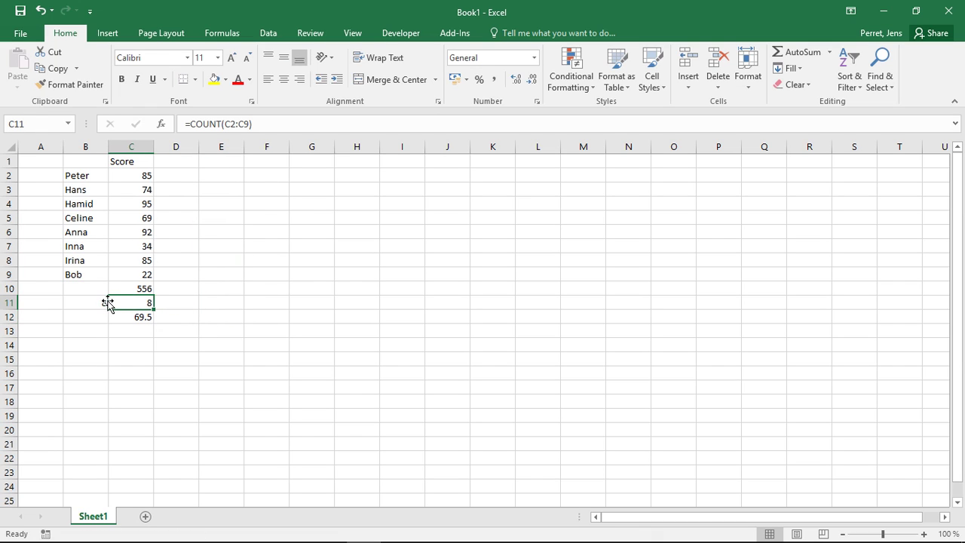
pyautogui.click(90, 300)
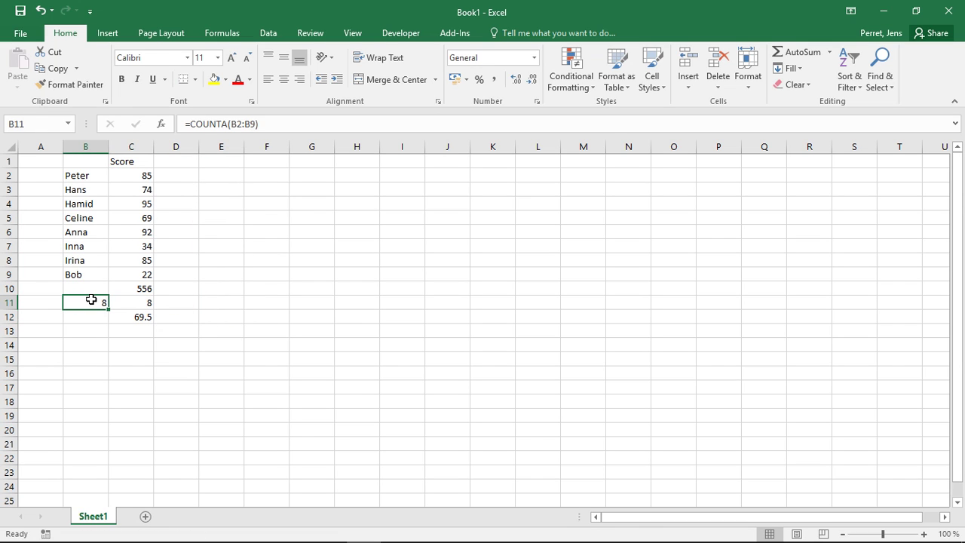
pyautogui.click(142, 288)
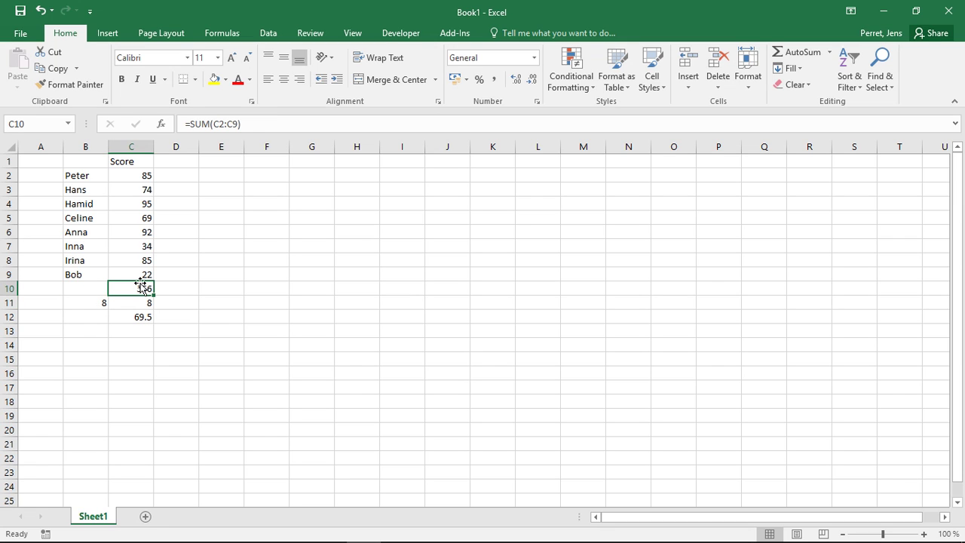
pyautogui.click(136, 275)
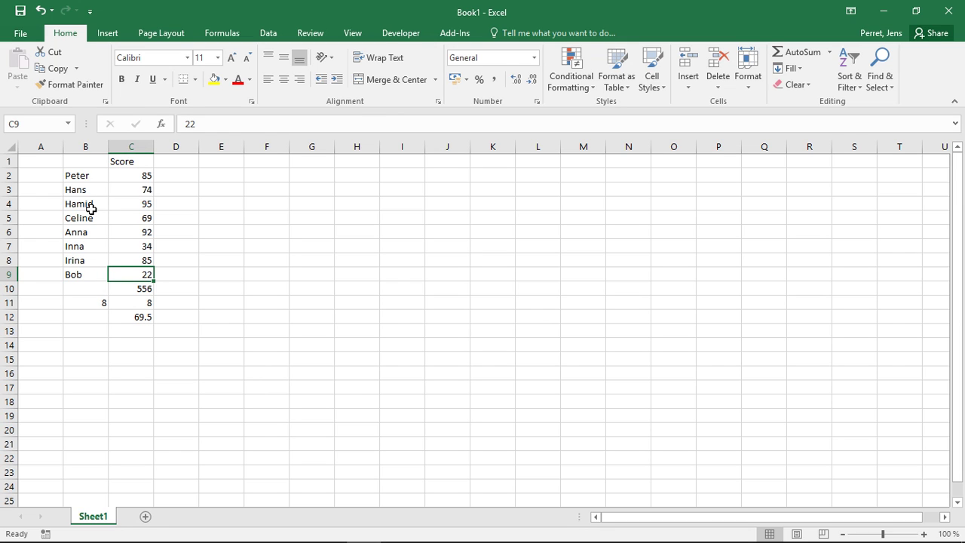
pyautogui.click(144, 286)
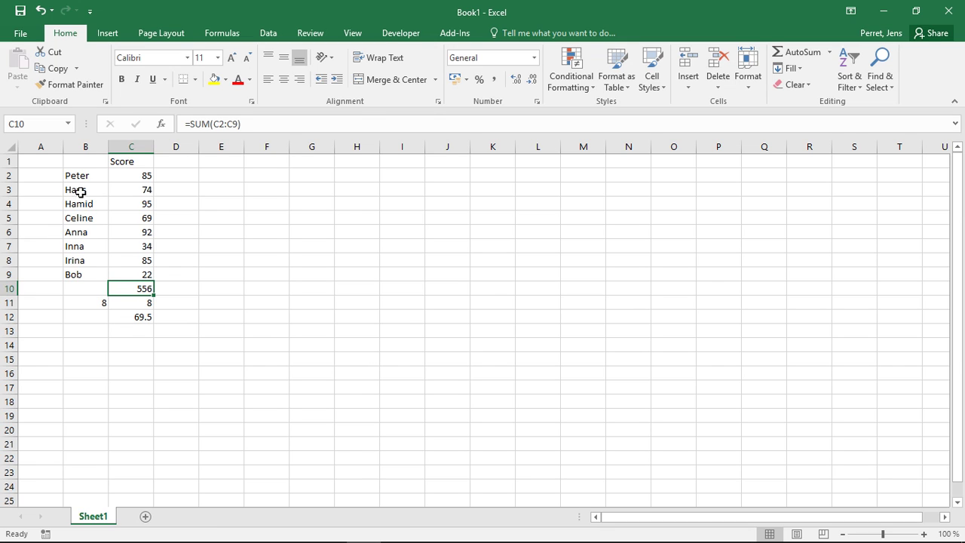
pyautogui.click(141, 317)
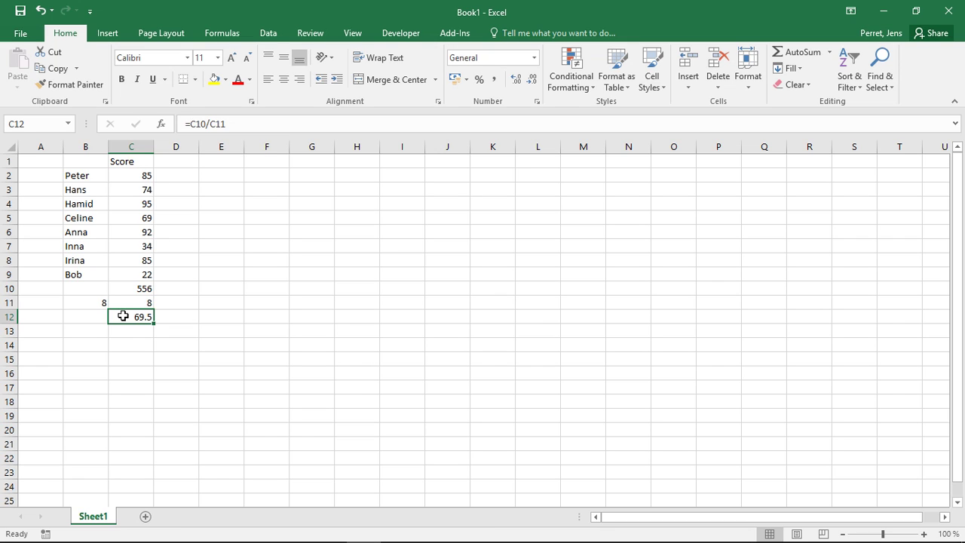
# Enter =SUMIF(C2:C9;">50") in cell C14 to add only the scores above 50.
pyautogui.click(129, 341)
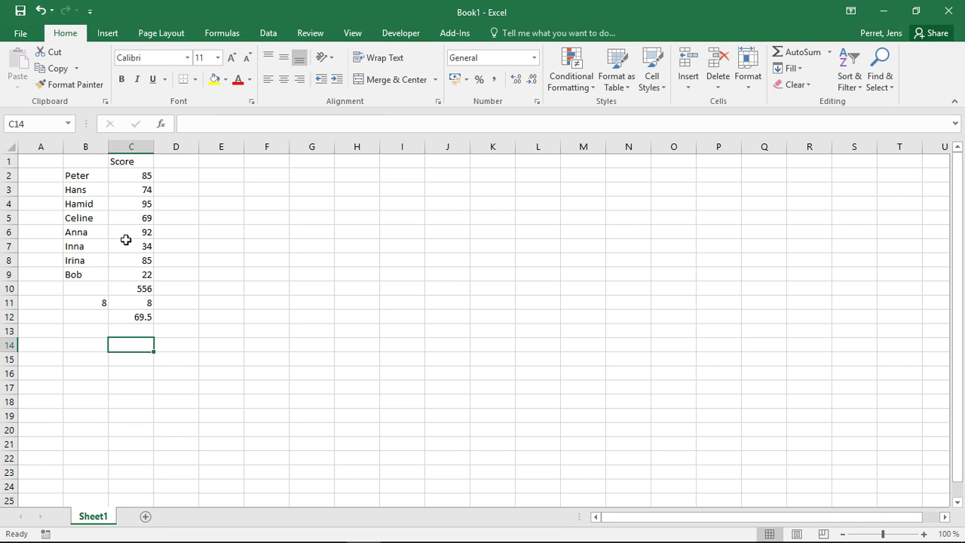
pyautogui.write('=SUM')
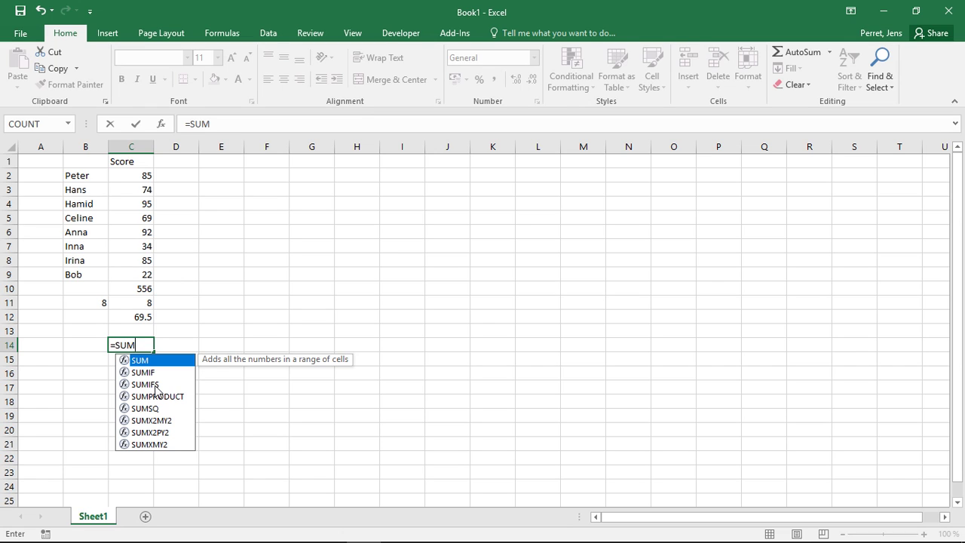
pyautogui.write('IF')
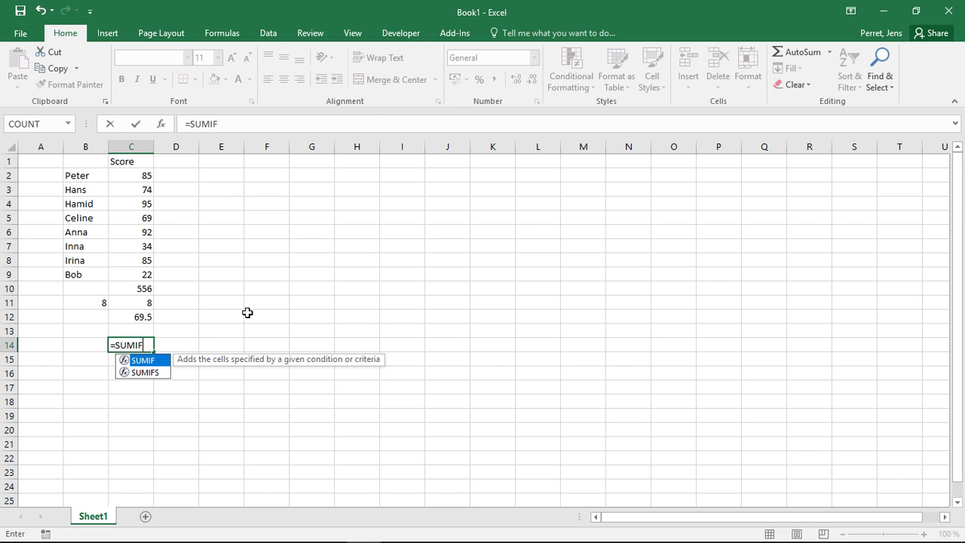
pyautogui.write('(')
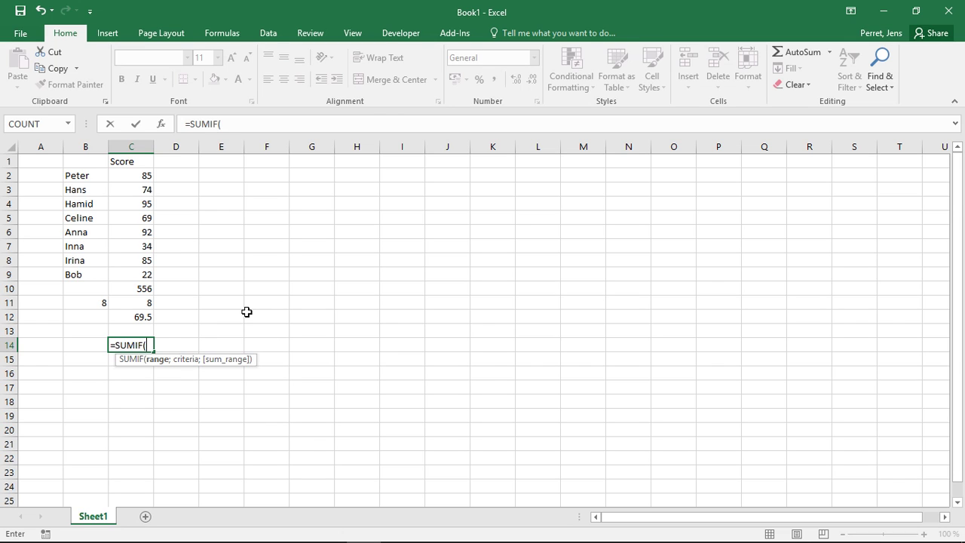
pyautogui.click(129, 175)
pyautogui.moveTo(132, 190); pyautogui.dragTo(138, 272)
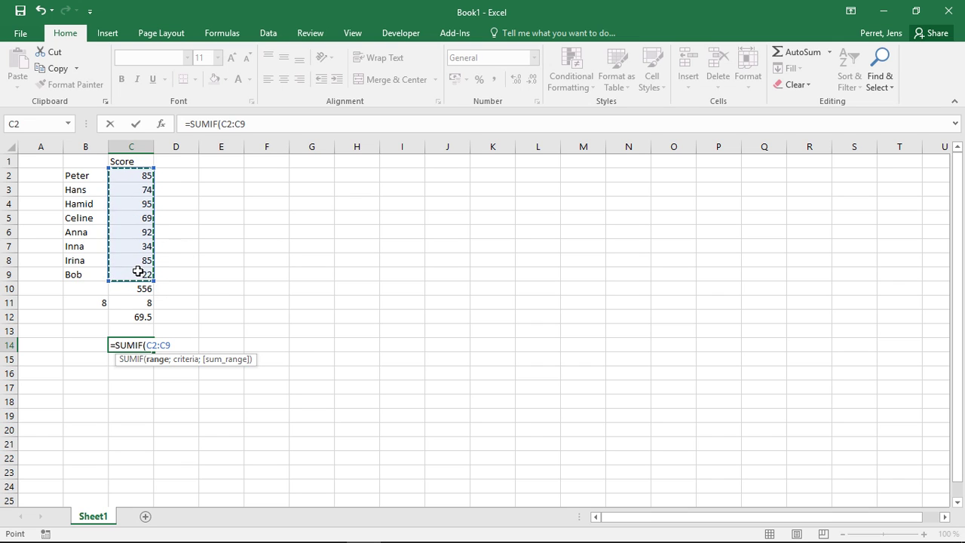
pyautogui.write(';')
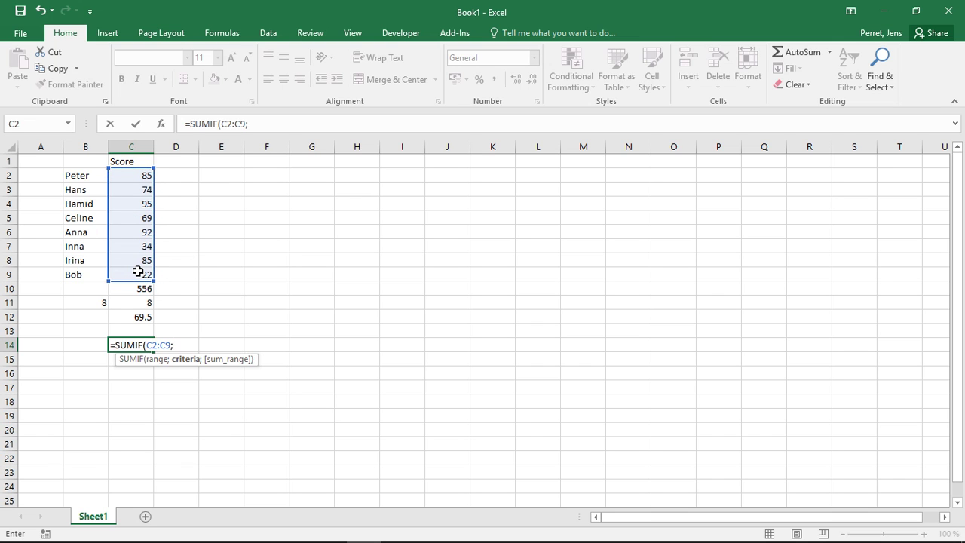
pyautogui.write('">50"')
pyautogui.press('Return')
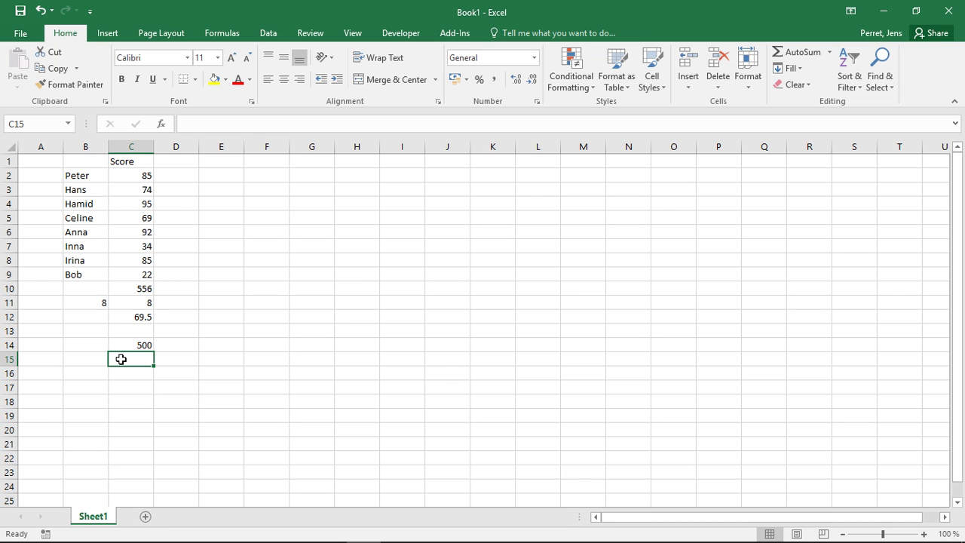
# Enter =COUNTIF(C2:C9;">50) in cell C15 and accept the proposed formula correction.
pyautogui.write('=COU')
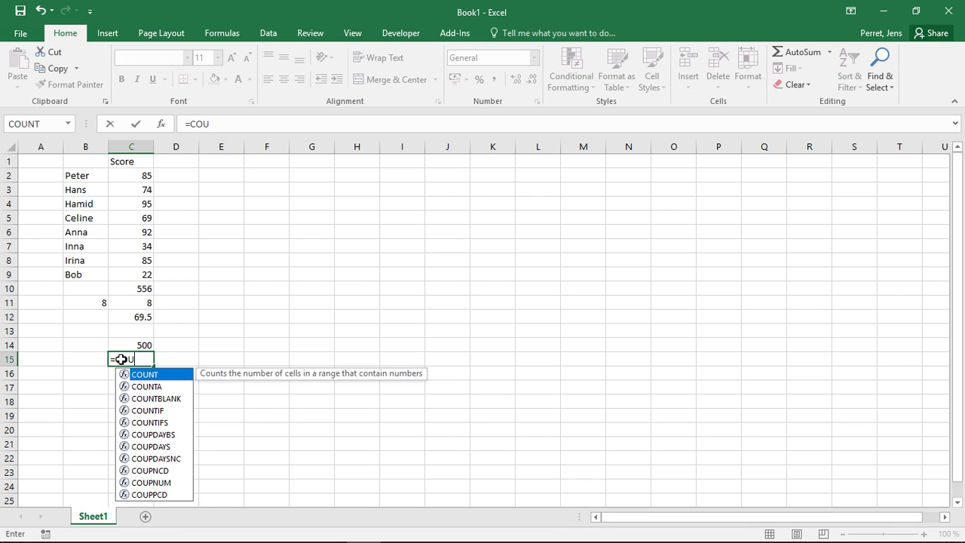
pyautogui.write('NTIF')
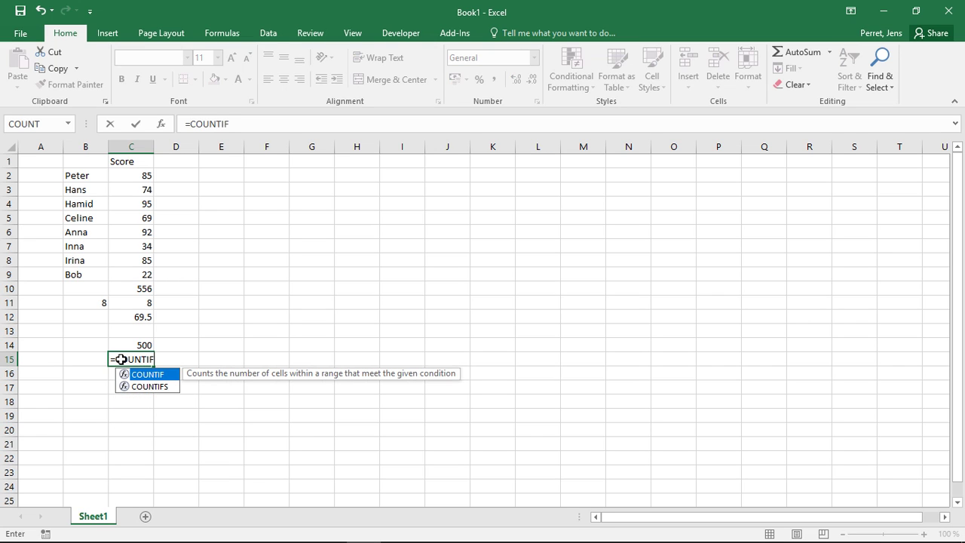
pyautogui.write('(')
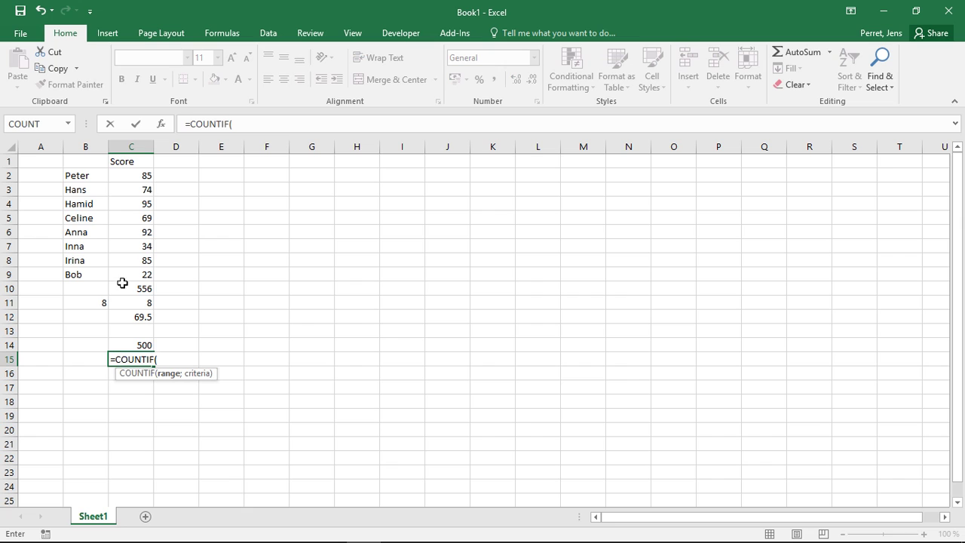
pyautogui.moveTo(125, 274); pyautogui.dragTo(144, 178)
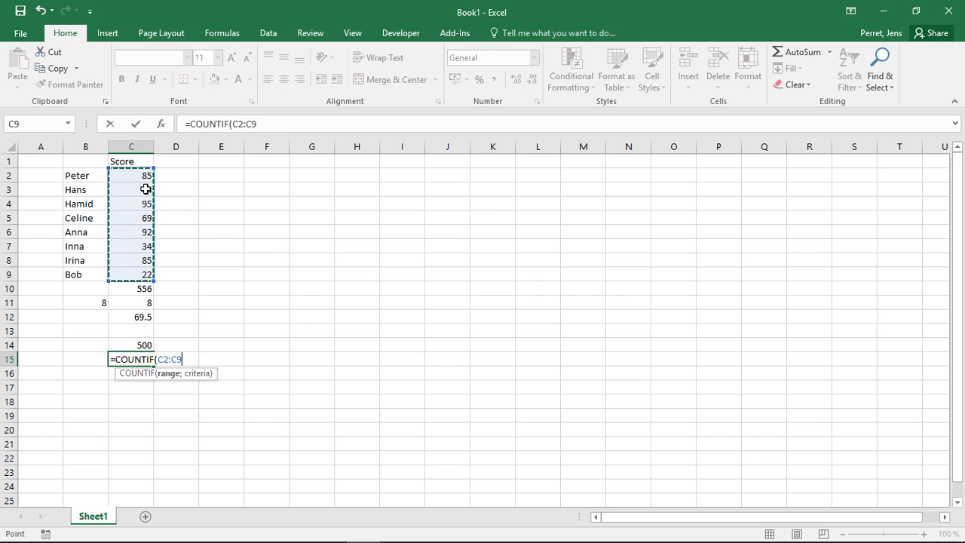
pyautogui.write(';"')
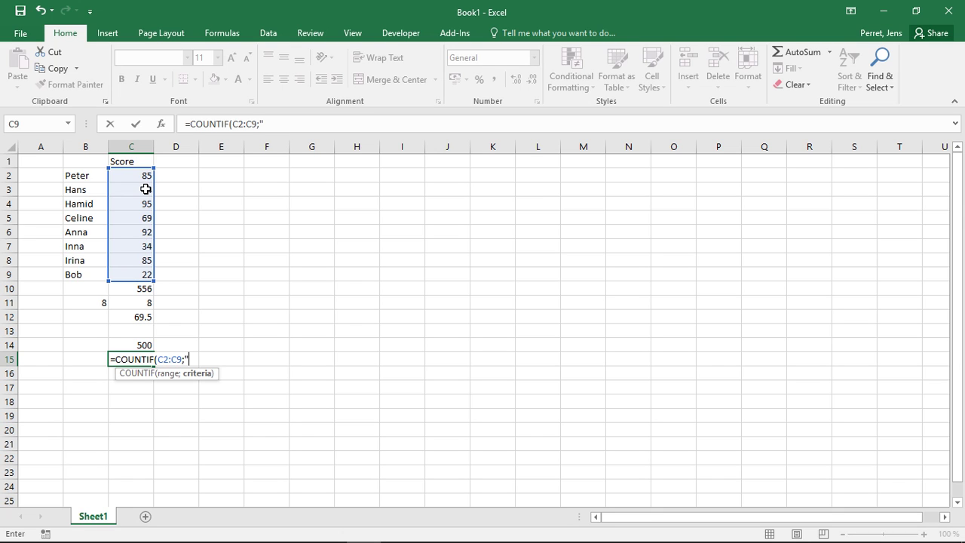
pyautogui.write('>50)')
pyautogui.press('Return')
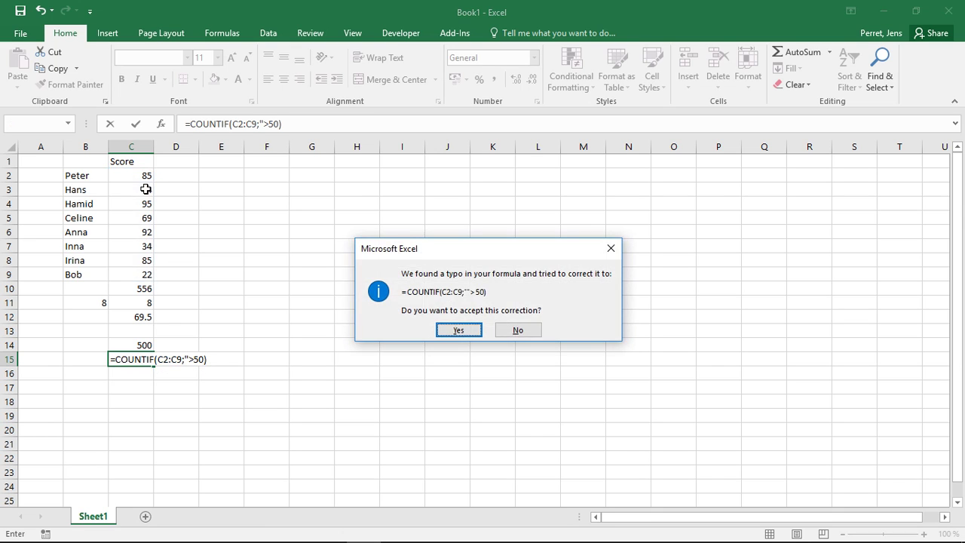
pyautogui.press('Return')
pyautogui.press('Up')
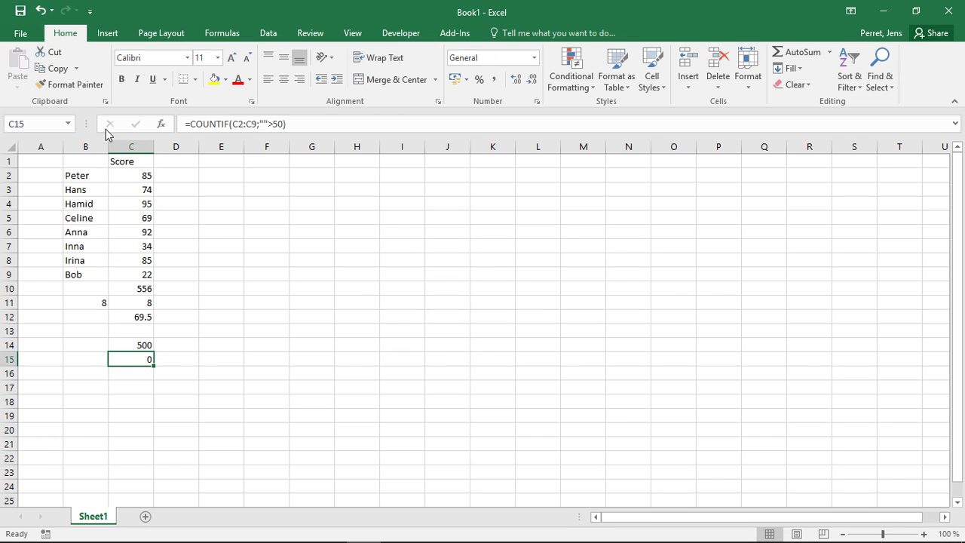
# Fix the criterion quotes in C15 so it reads =COUNTIF(C2:C9;">50"), and select the scores in C7 and C9.
pyautogui.click(265, 124)
pyautogui.press('BackSpace')
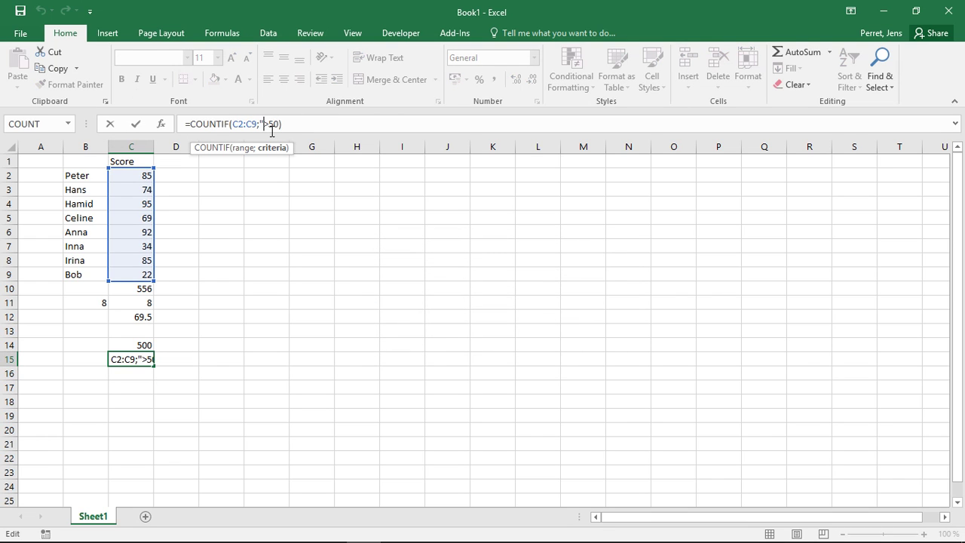
pyautogui.write('"')
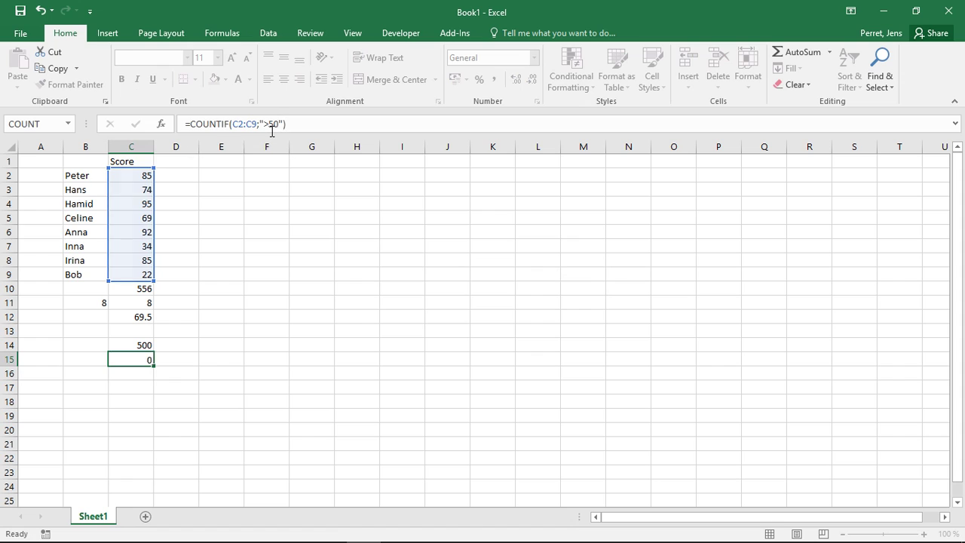
pyautogui.press('Return')
pyautogui.press('Up')
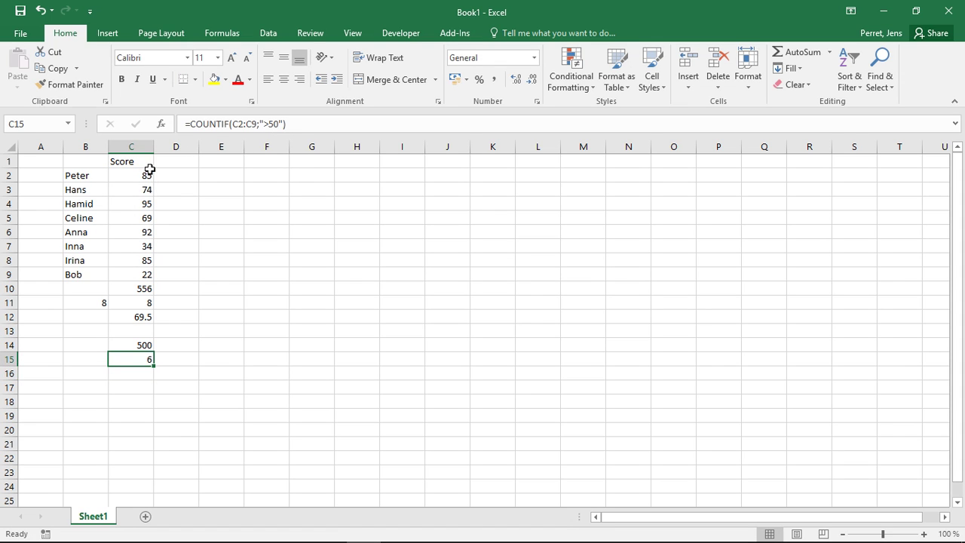
pyautogui.click(125, 248)
pyautogui.keyDown('ctrl'); pyautogui.click(122, 276); pyautogui.keyUp('ctrl')
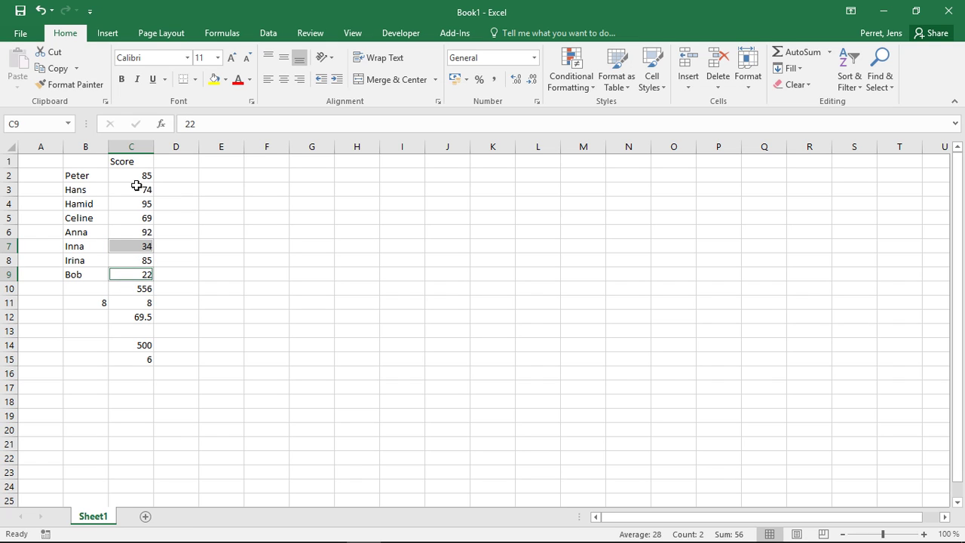
# Calculate the average of the scores above 50 in cell C16 with the formula =C14/C15.
pyautogui.click(138, 367)
pyautogui.write('=')
pyautogui.press('Up')
pyautogui.press('Up')
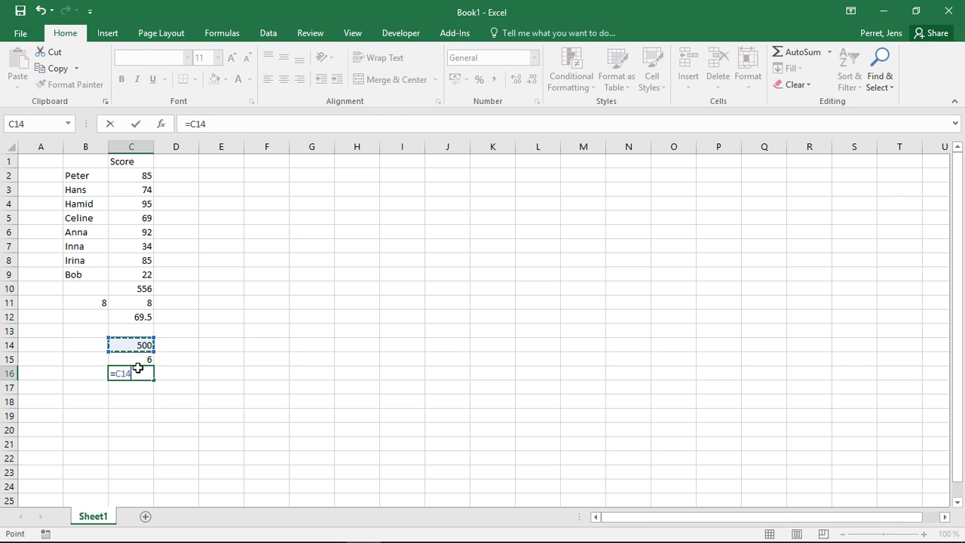
pyautogui.write('/')
pyautogui.press('Up')
pyautogui.press('Return')
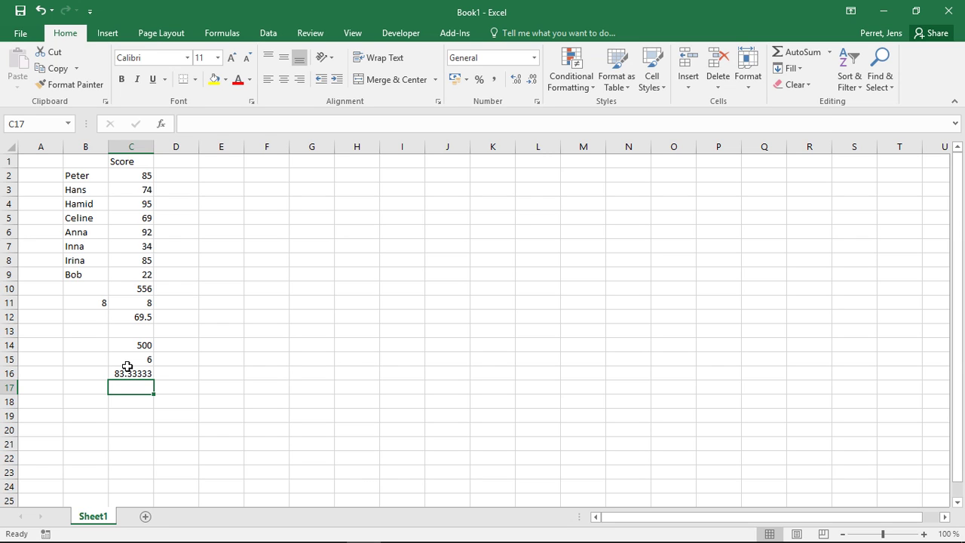
# Begin a SUMIFS formula in cell D14 with the scores C2:C9 as the sum range.
pyautogui.click(166, 350)
pyautogui.write('=SUM(')
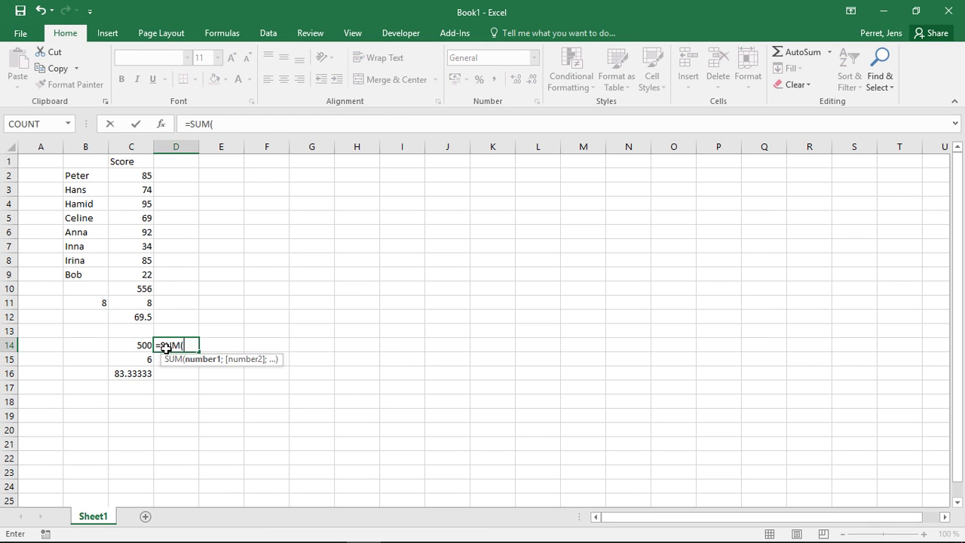
pyautogui.press('BackSpace')
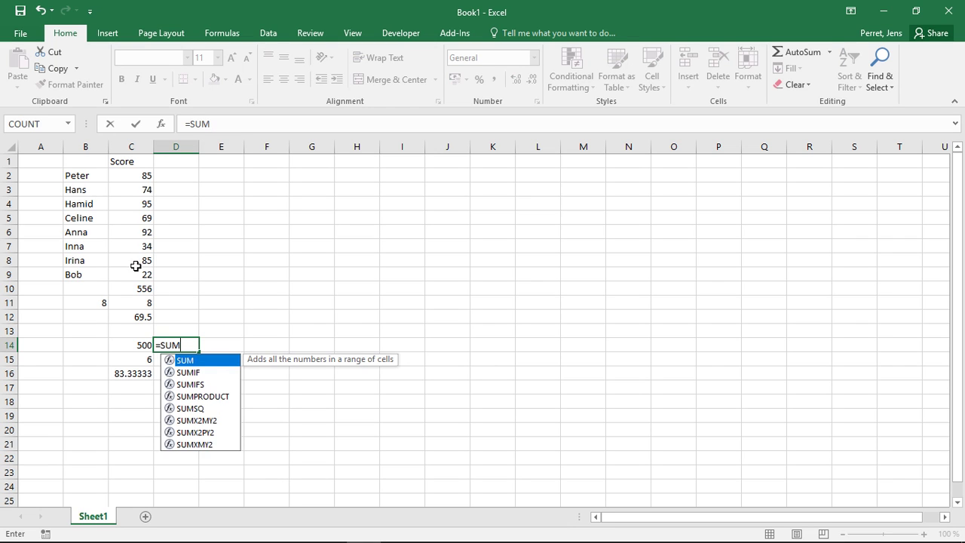
pyautogui.write('if')
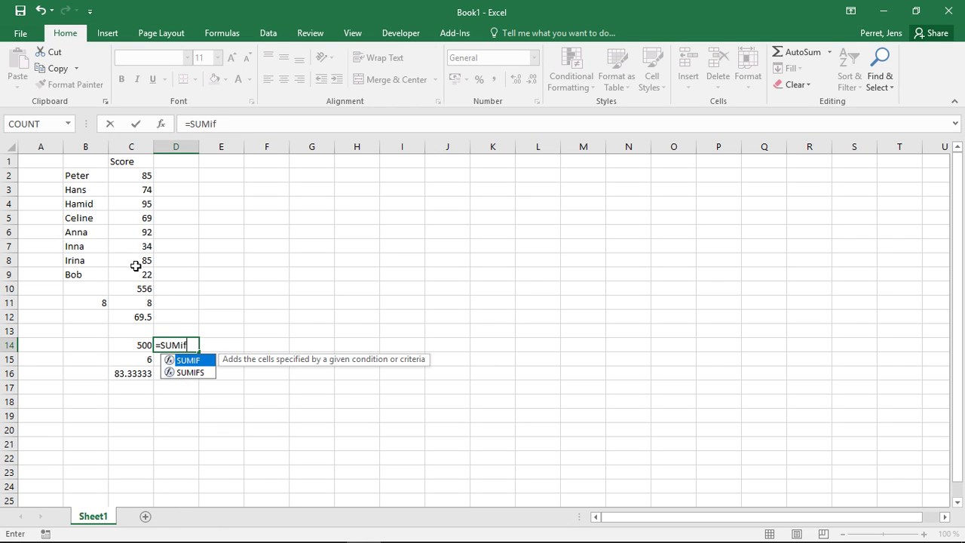
pyautogui.write('s')
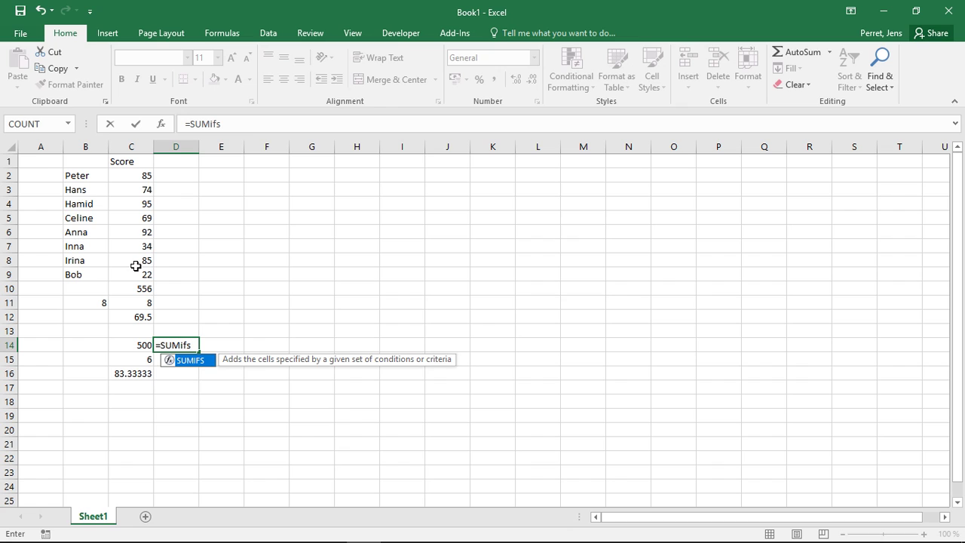
pyautogui.write('(')
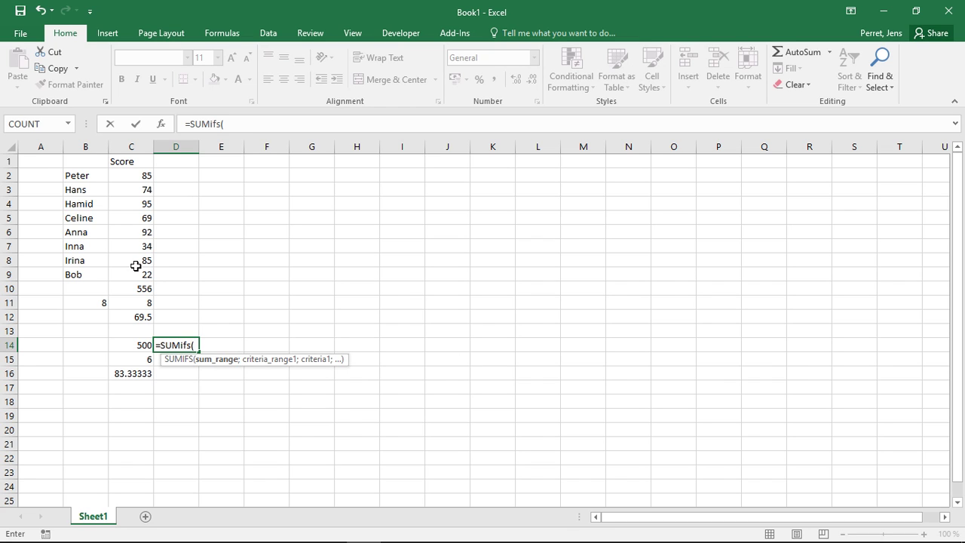
pyautogui.moveTo(136, 272); pyautogui.dragTo(143, 177)
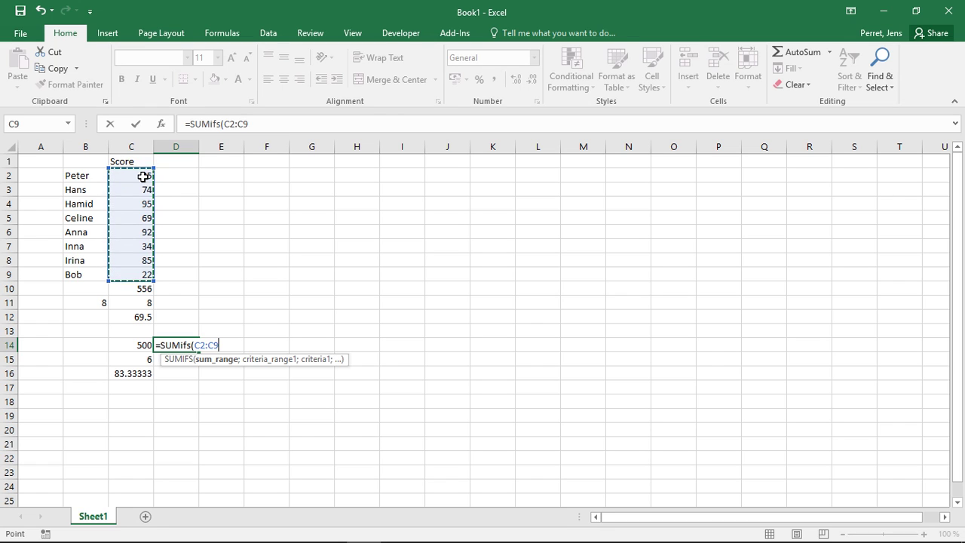
pyautogui.write(';')
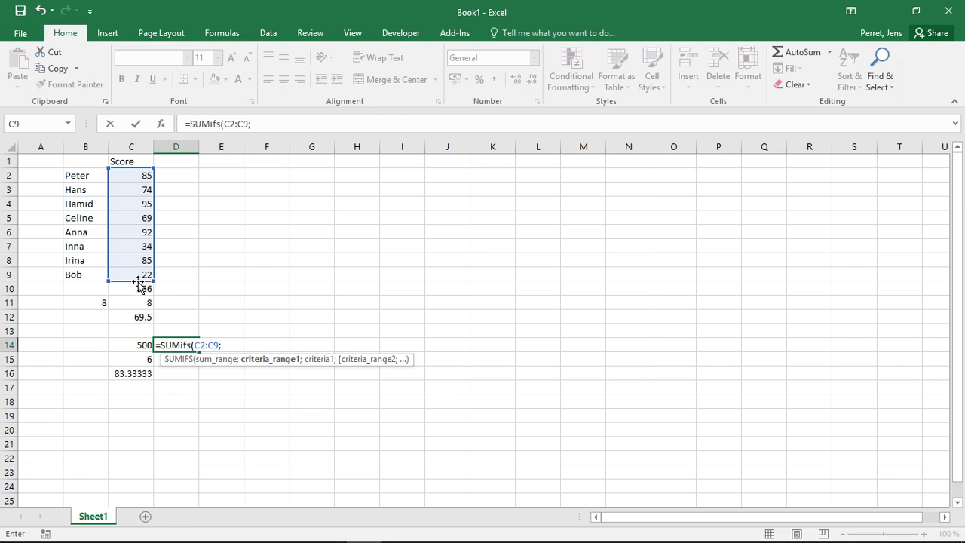
# Complete the D14 SUMIFS formula with criteria ">50" and "<90", both applied to C2:C9, and check the scores in C4 and C6.
pyautogui.moveTo(131, 273); pyautogui.dragTo(126, 179)
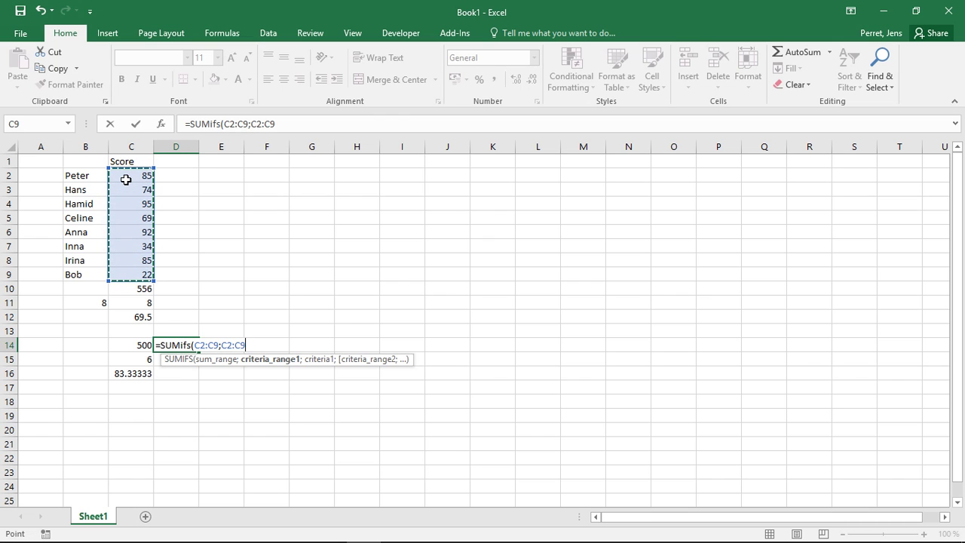
pyautogui.write(';')
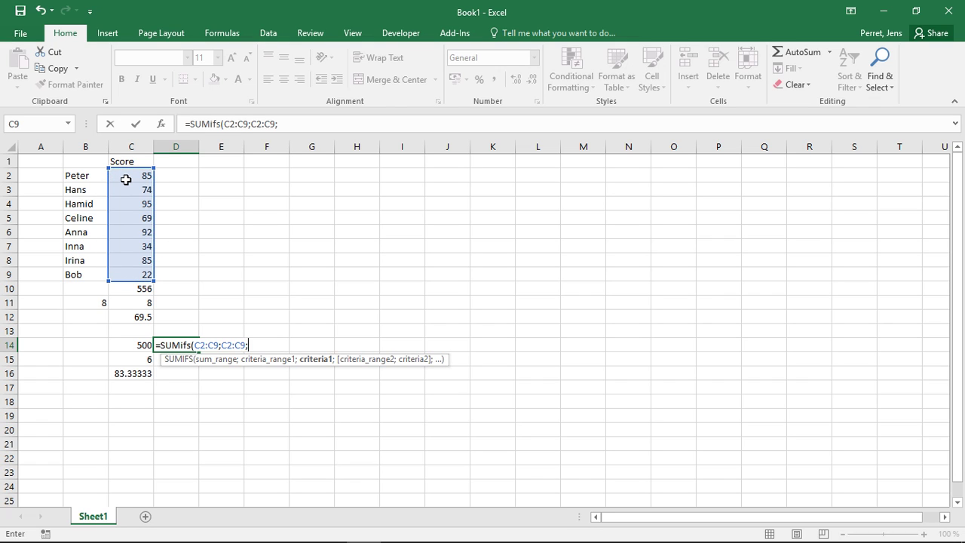
pyautogui.write('">50";')
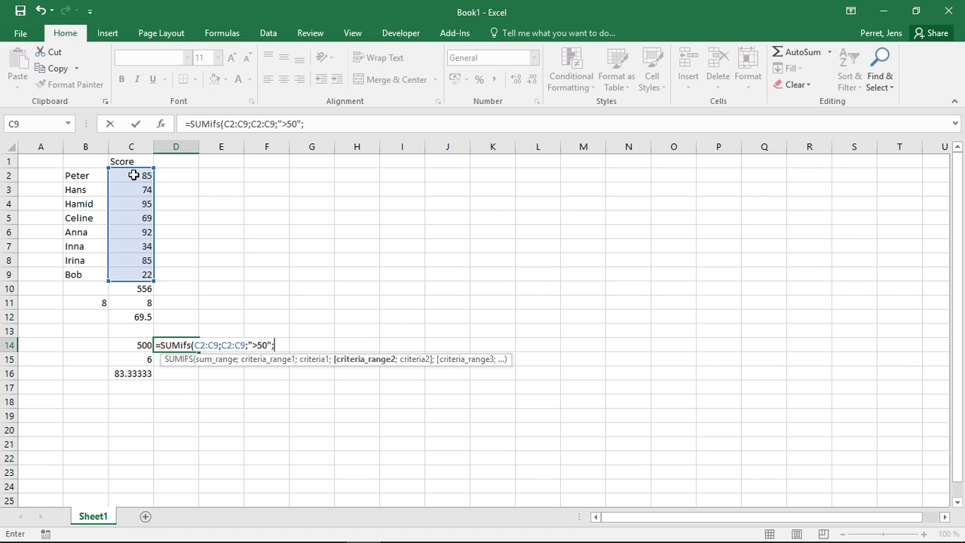
pyautogui.moveTo(134, 174); pyautogui.dragTo(143, 276)
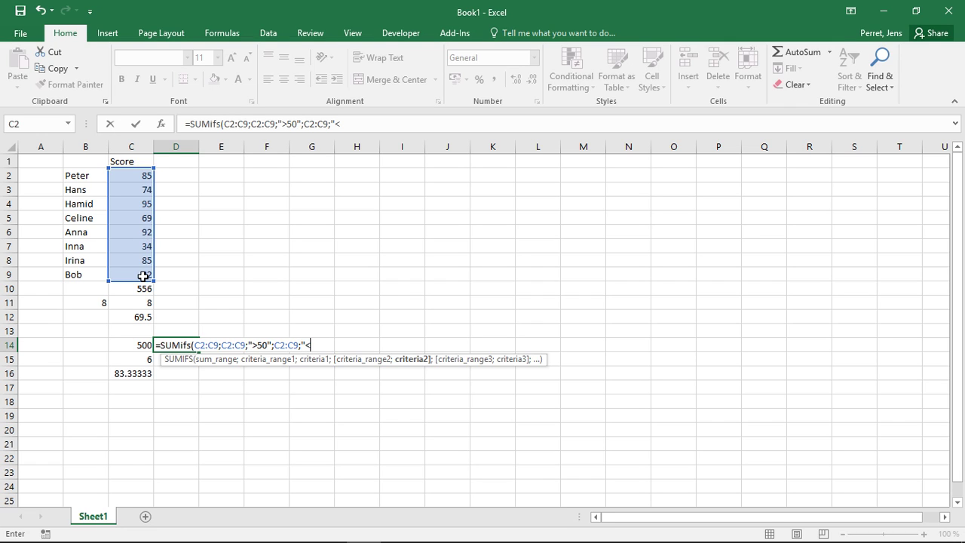
pyautogui.write('90')
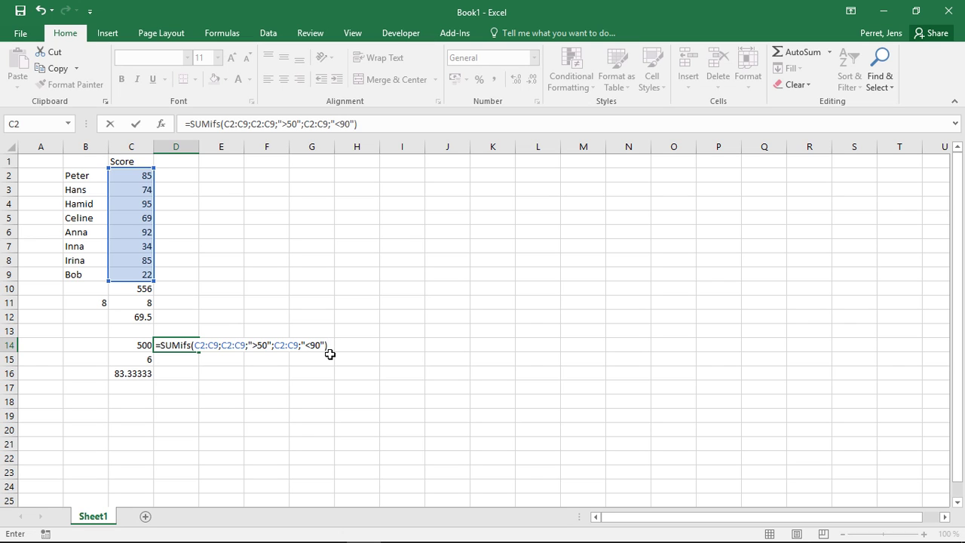
pyautogui.press('Return')
pyautogui.press('Up')
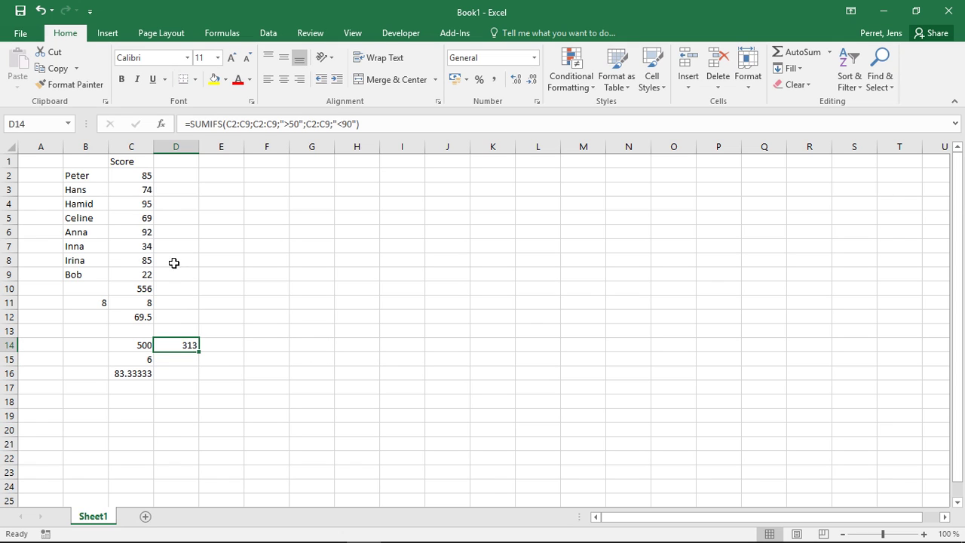
pyautogui.click(134, 205)
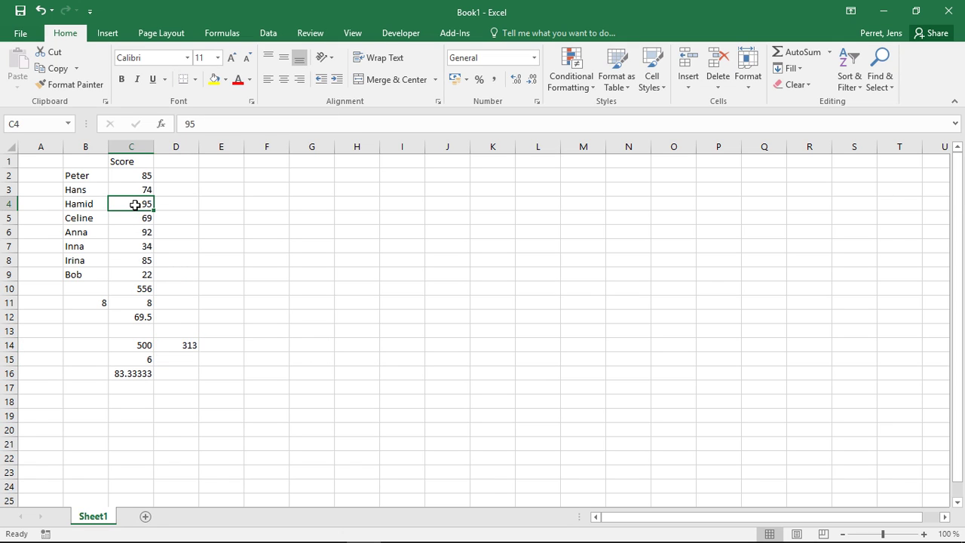
pyautogui.click(138, 232)
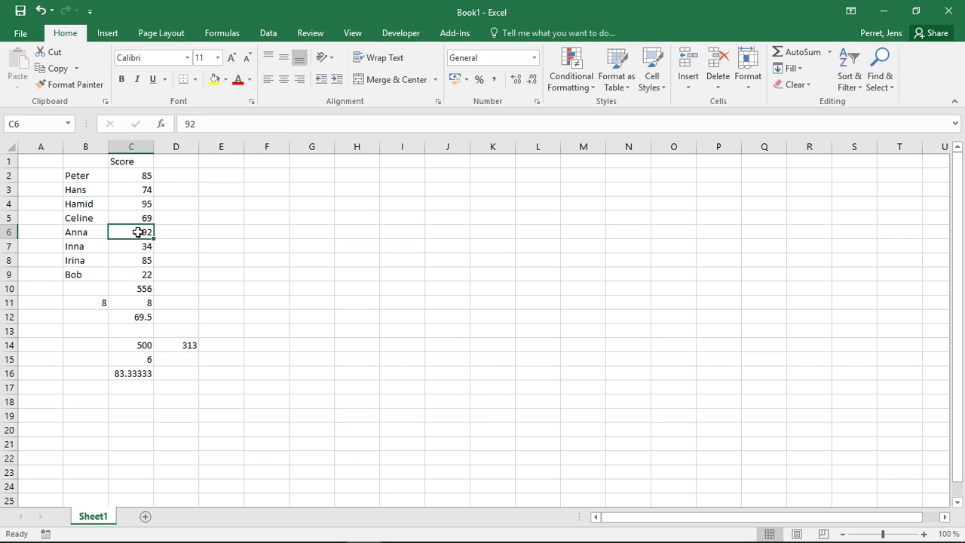
# Begin a COUNTIFS formula in cell D15 with the range C2:C9 and the first criterion ">50".
pyautogui.click(178, 356)
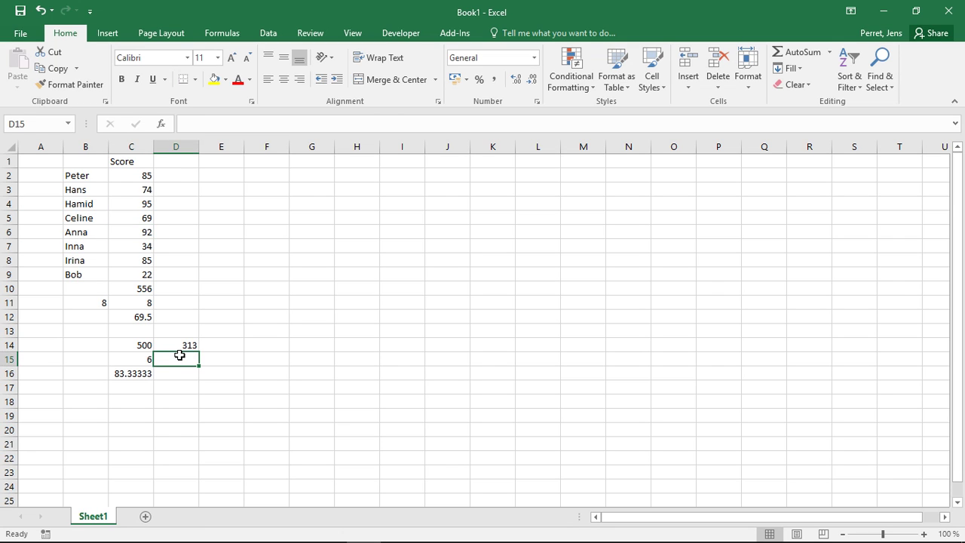
pyautogui.write('=COUNTIF')
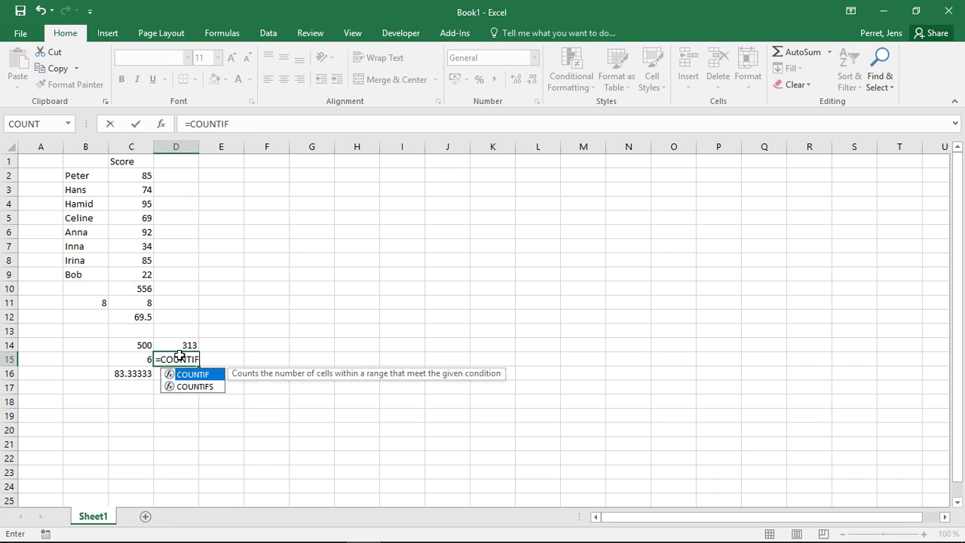
pyautogui.write('S(')
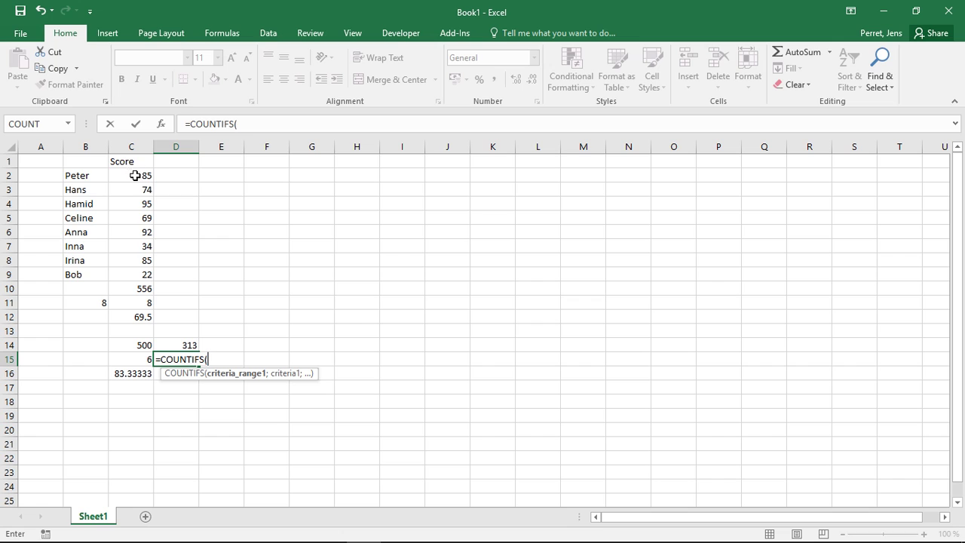
pyautogui.moveTo(135, 175); pyautogui.dragTo(135, 269)
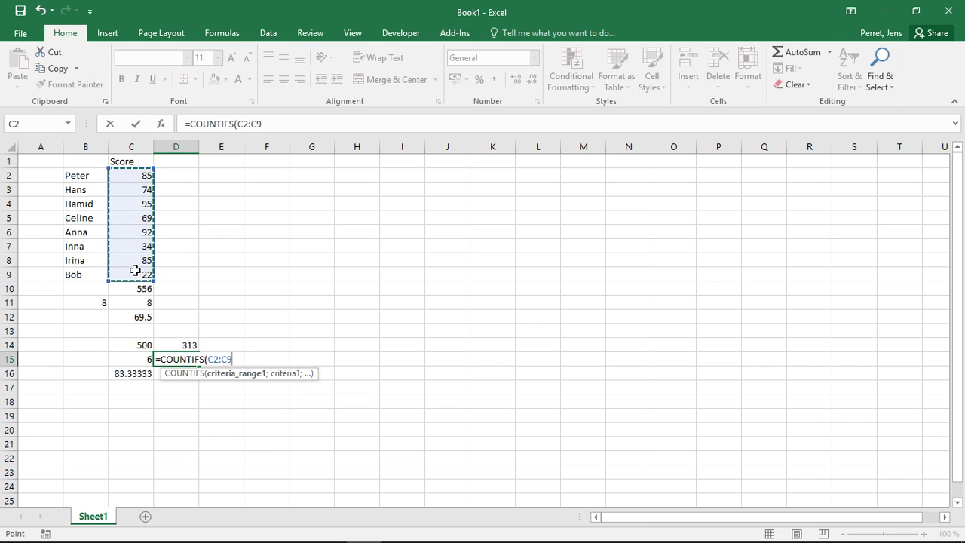
pyautogui.write(';')
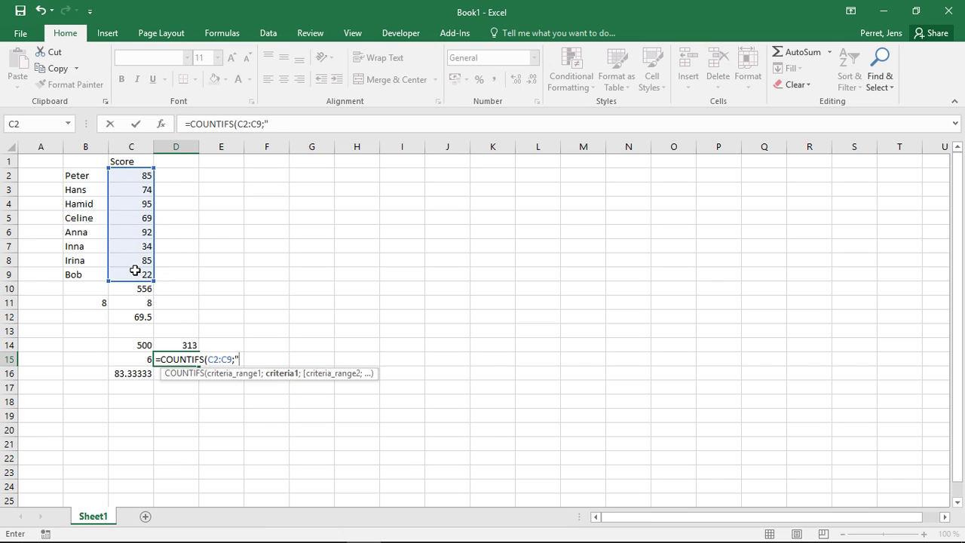
pyautogui.write('">50";')
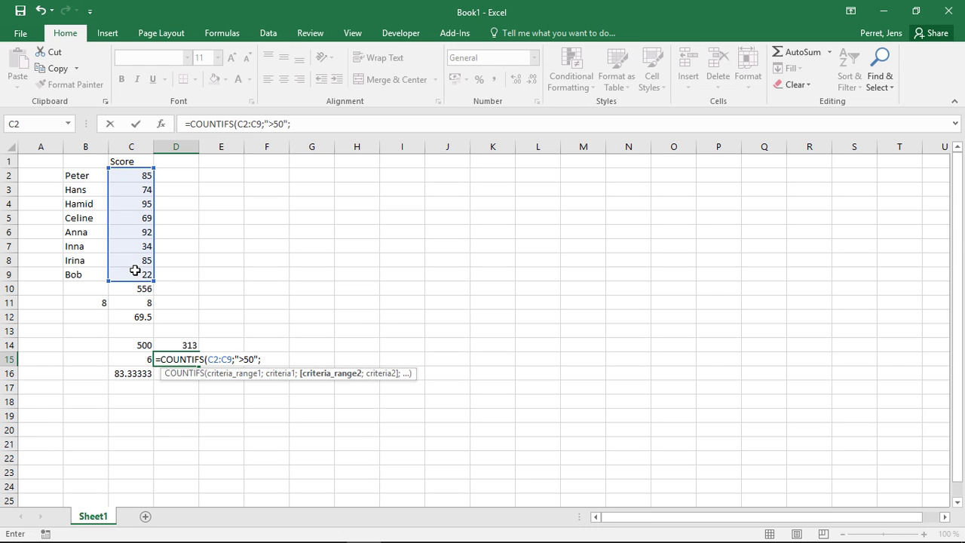
# Complete the D15 COUNTIFS formula with the criterion "<90" on C2:C9, and check the excluded scores in C7, C9, C6 and C4.
pyautogui.moveTo(136, 275); pyautogui.dragTo(135, 175)
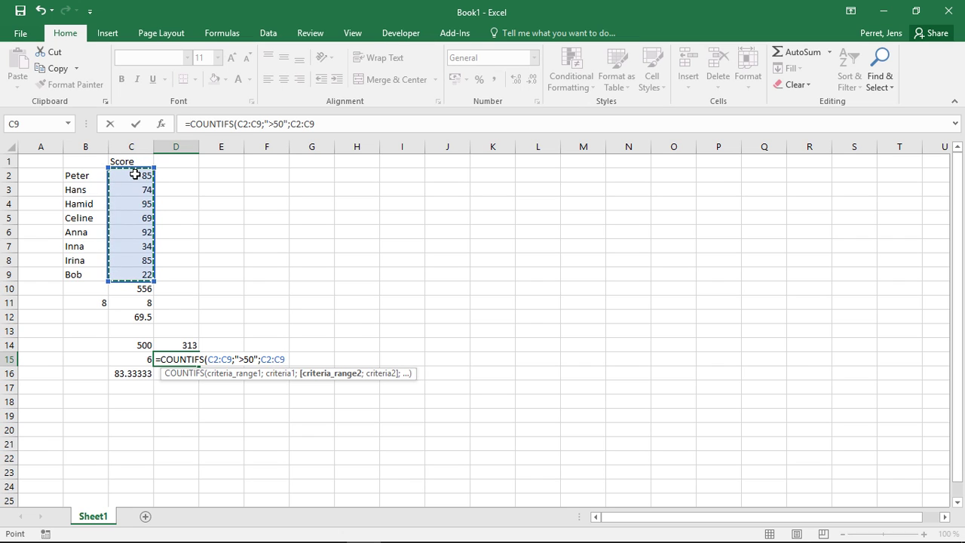
pyautogui.write(';')
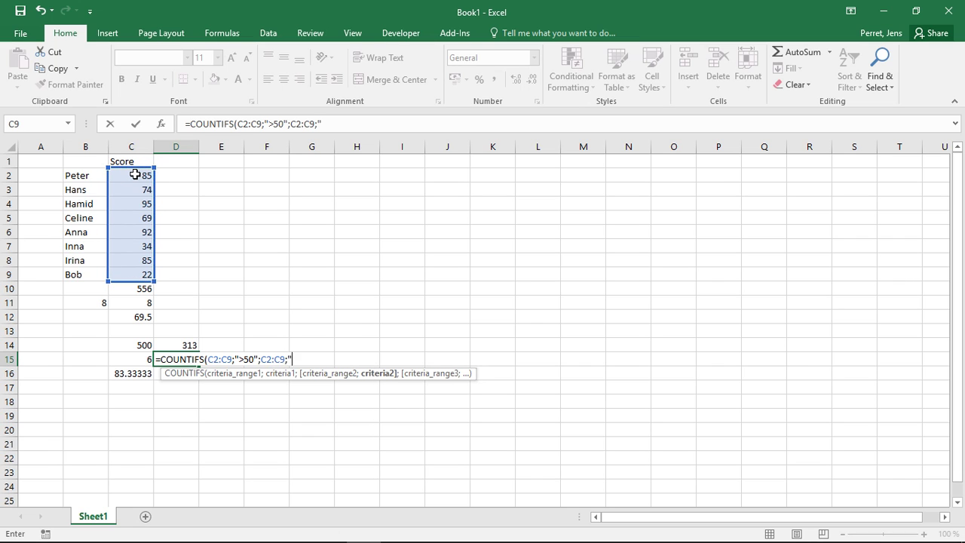
pyautogui.write('"<90")')
pyautogui.press('Return')
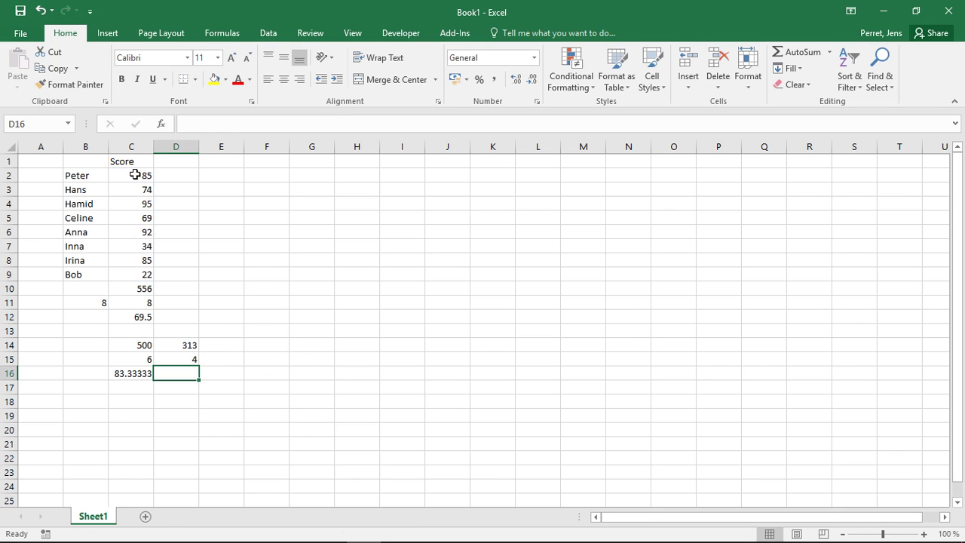
pyautogui.press('Up')
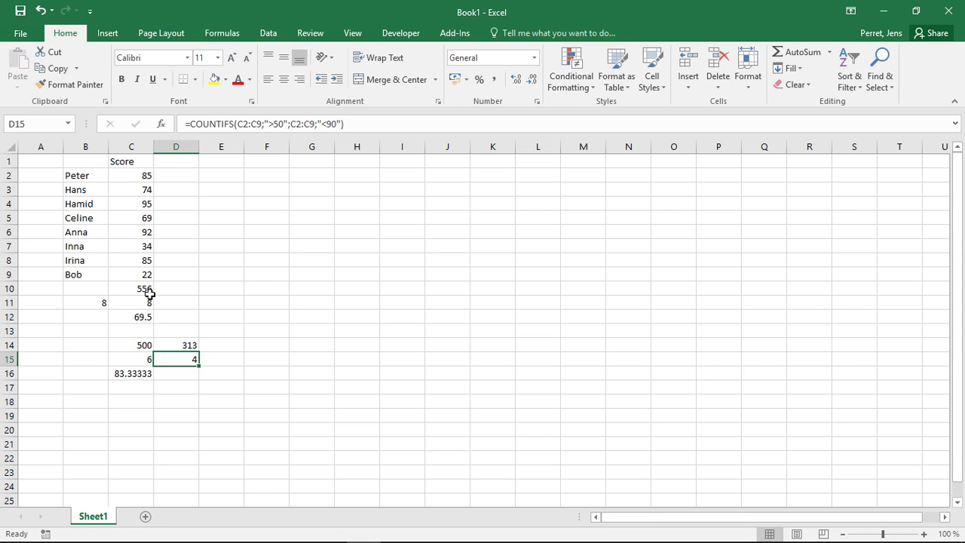
pyautogui.click(133, 245)
pyautogui.click(142, 276)
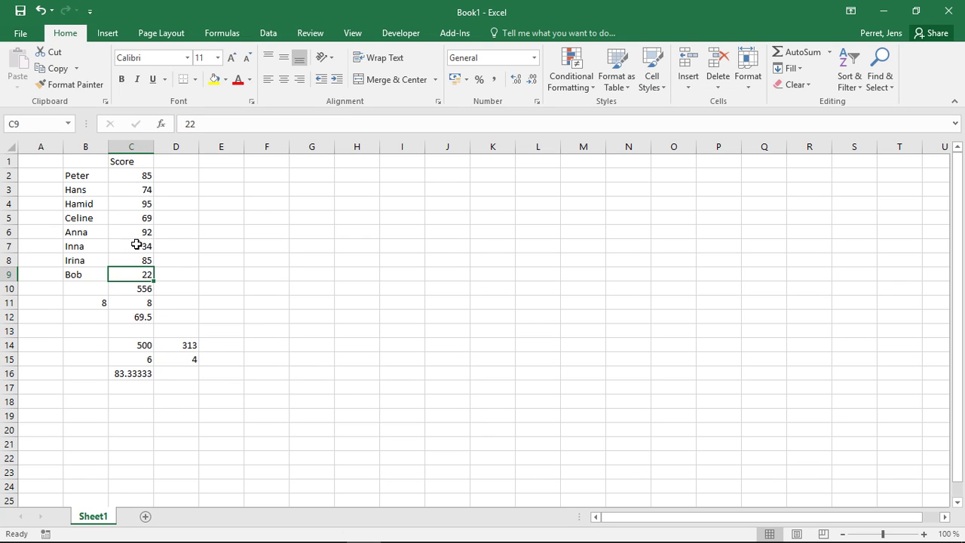
pyautogui.click(132, 232)
pyautogui.keyDown('ctrl'); pyautogui.click(134, 204); pyautogui.keyUp('ctrl')
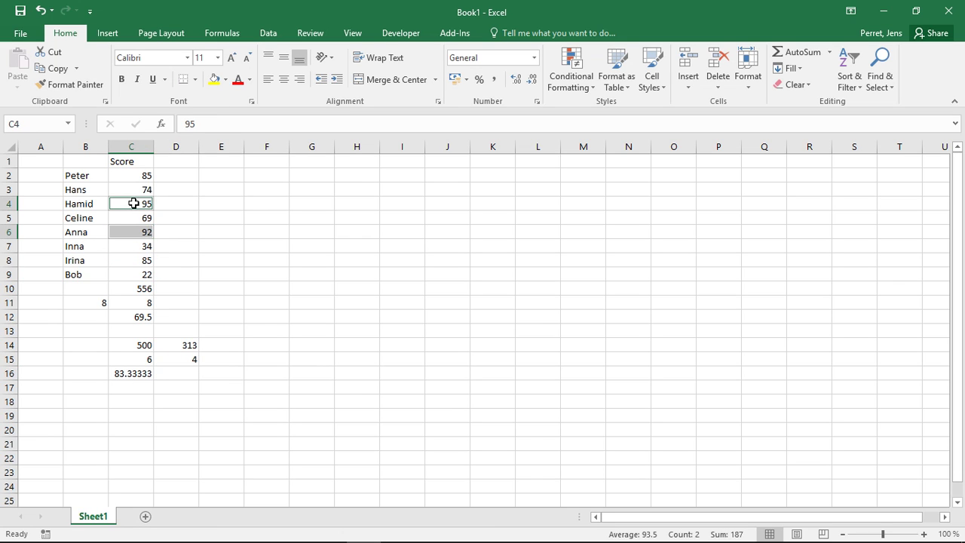
# Calculate the average of the scores between 50 and 90 in cell D16 with the formula =D14/D15.
pyautogui.click(190, 372)
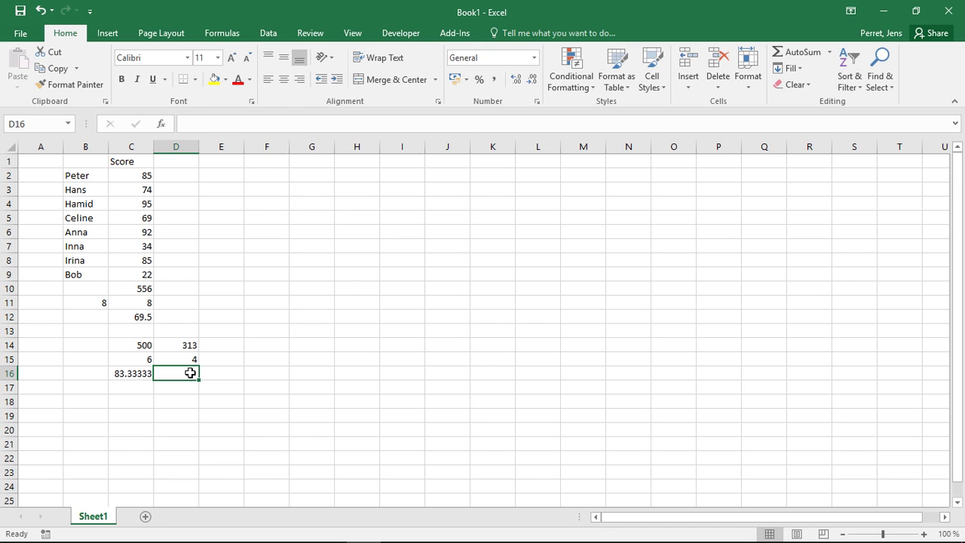
pyautogui.write('=')
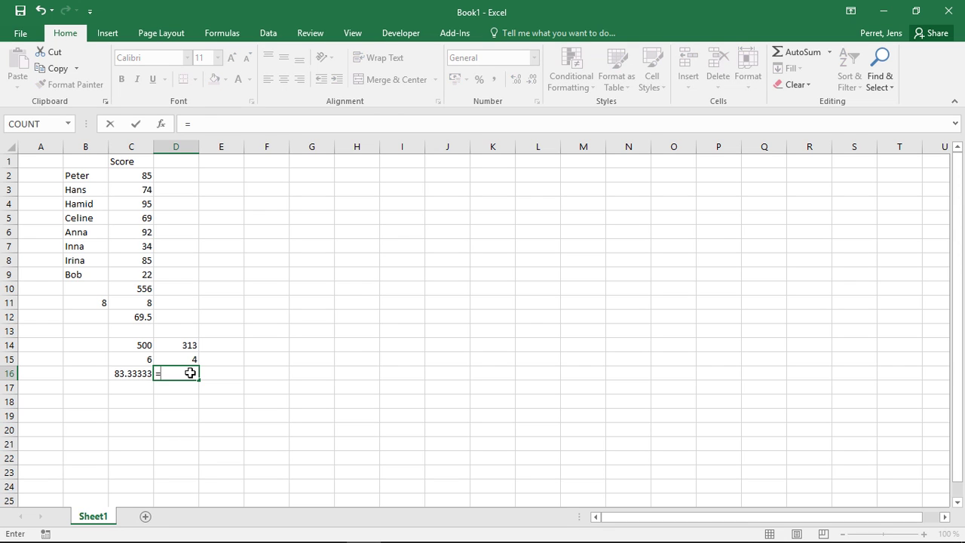
pyautogui.press('Up')
pyautogui.press('Up')
pyautogui.write('/')
pyautogui.press('Up')
pyautogui.press('Return')
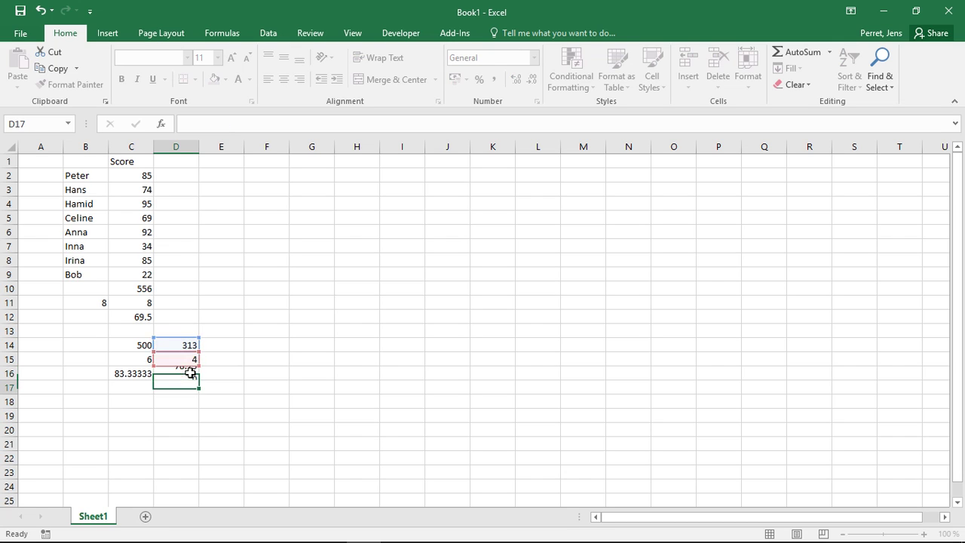
pyautogui.press('Right')
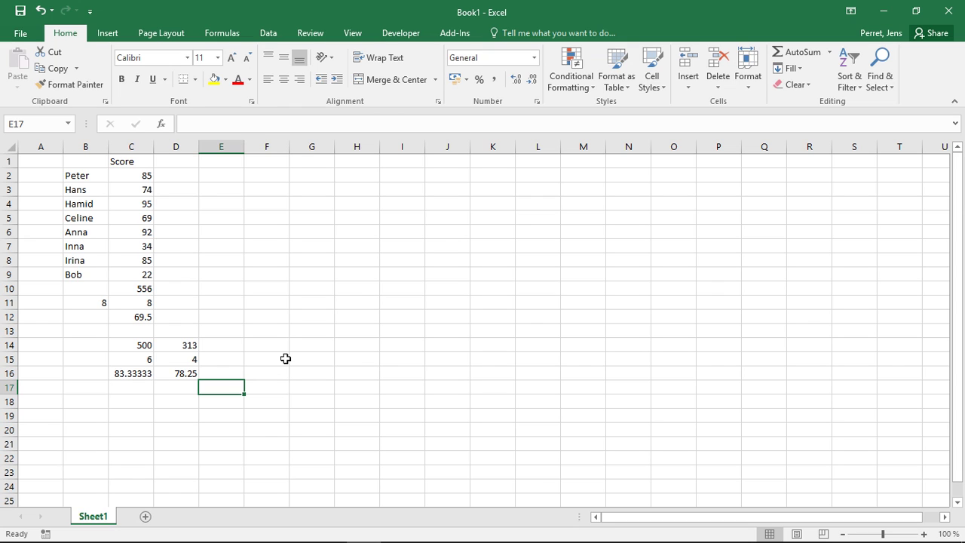
# Review the sum and count formulas in C10, C11, C14 and C15 and the two-criteria formulas in D14 and D15.
pyautogui.click(126, 290)
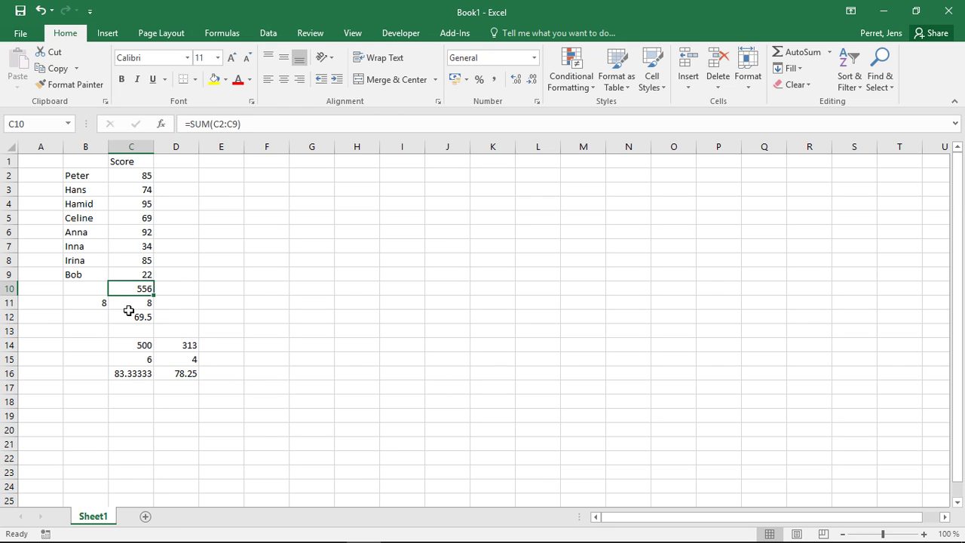
pyautogui.click(128, 311)
pyautogui.click(129, 304)
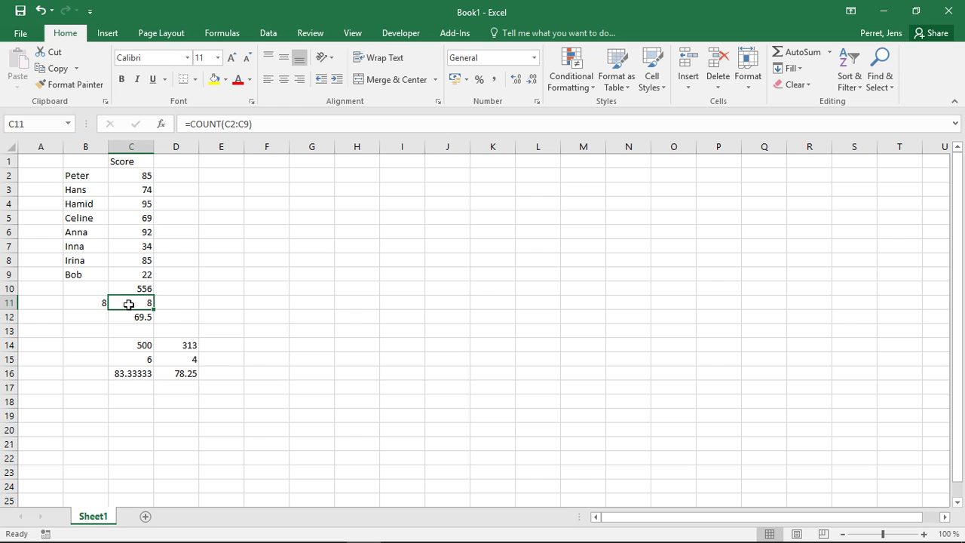
pyautogui.click(141, 356)
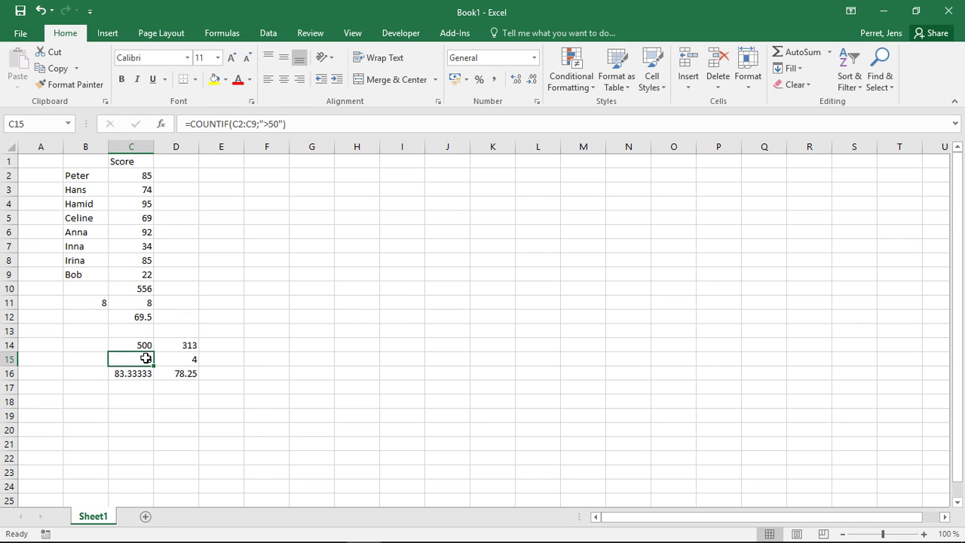
pyautogui.click(141, 345)
pyautogui.click(178, 344)
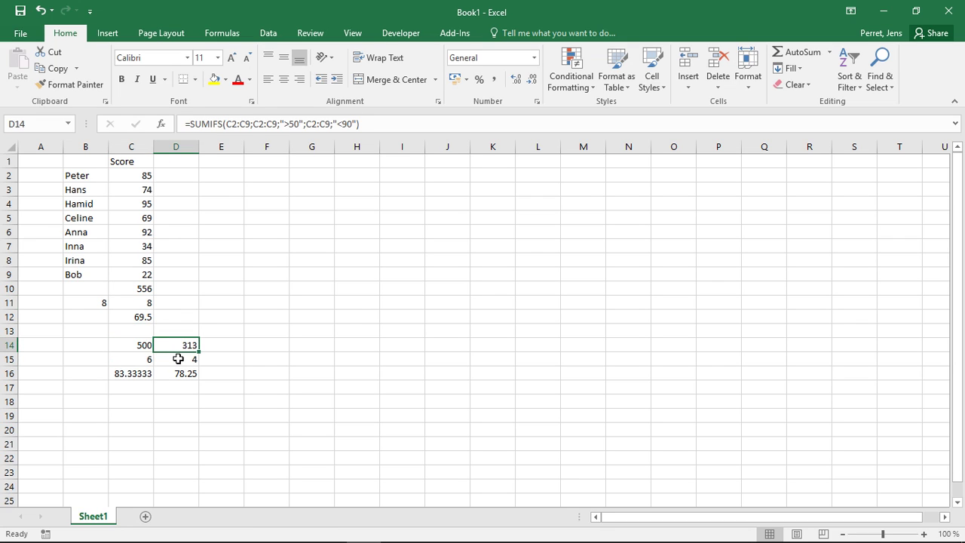
pyautogui.click(178, 359)
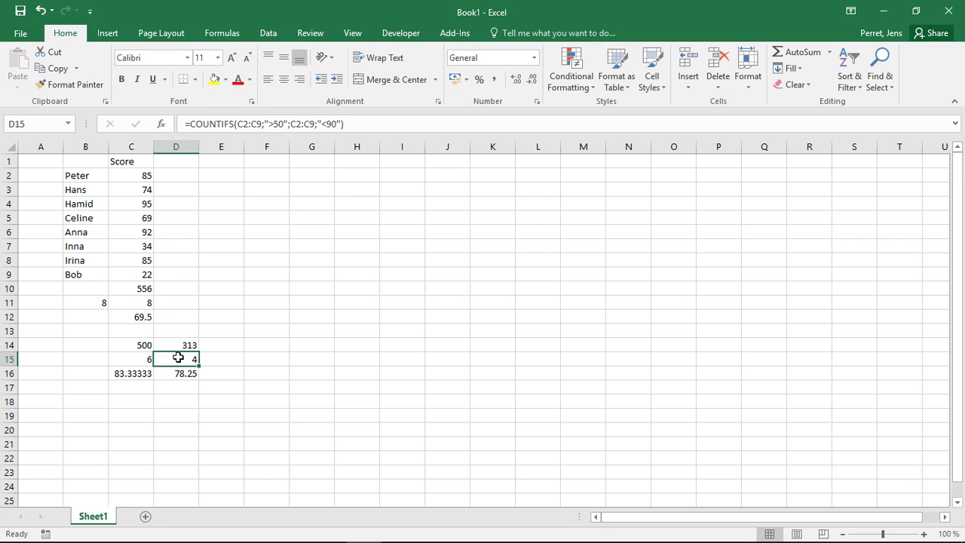
# Compare the argument order of the SUMIFS formula in D14 with that of the SUMIF formula in C14.
pyautogui.click(175, 343)
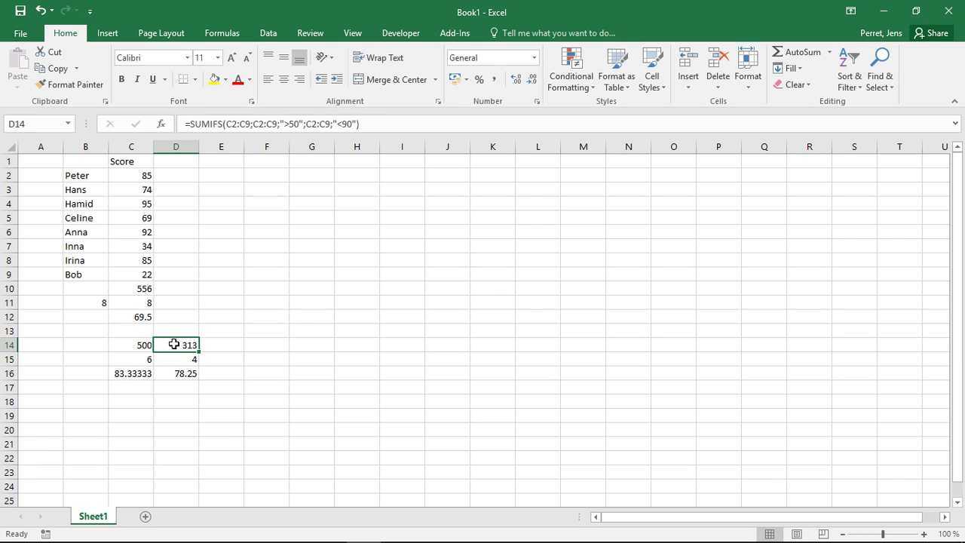
pyautogui.click(234, 121)
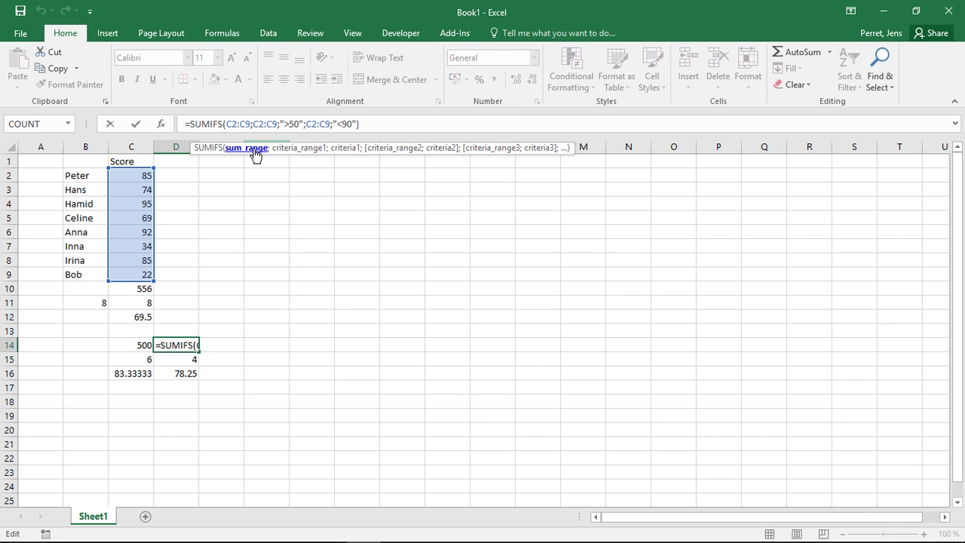
pyautogui.press('Return')
pyautogui.press('Left')
pyautogui.click(141, 346)
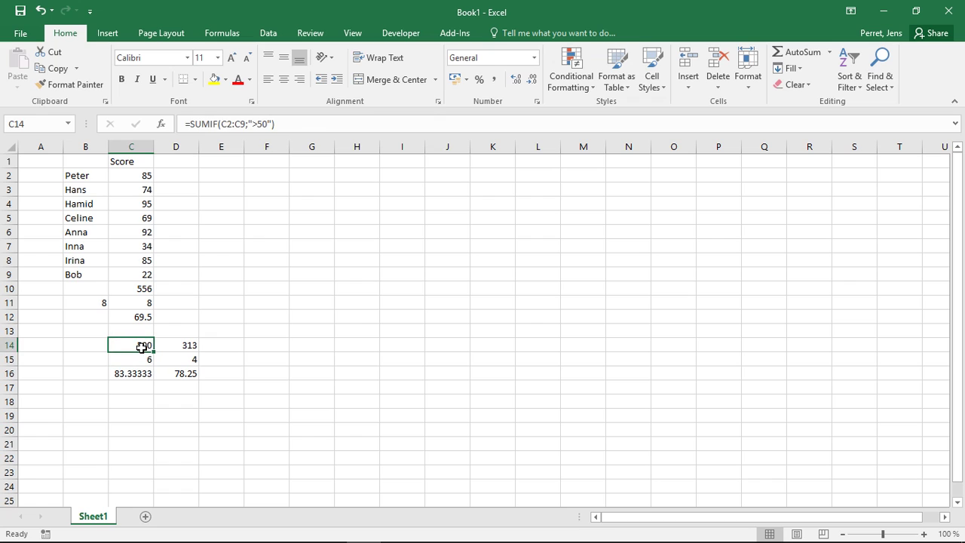
pyautogui.click(263, 124)
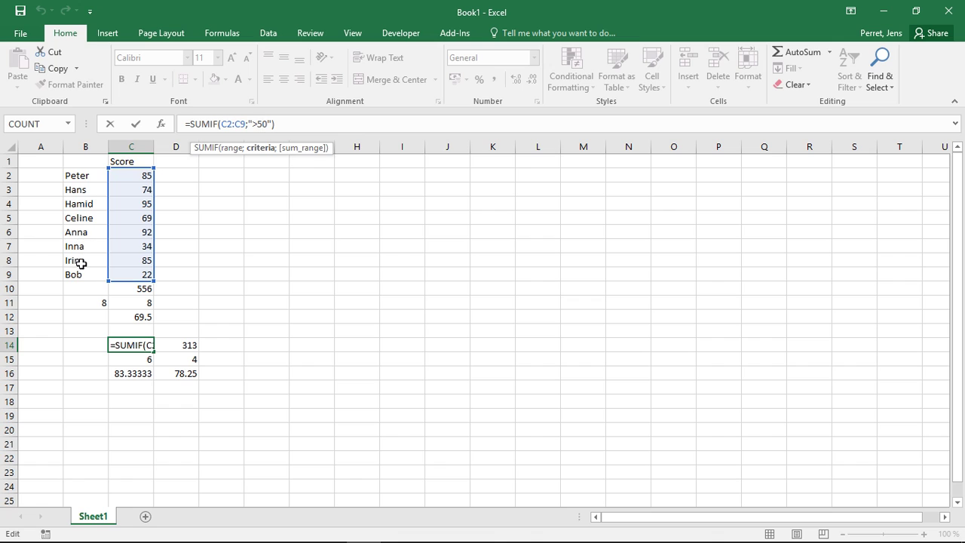
pyautogui.press('Return')
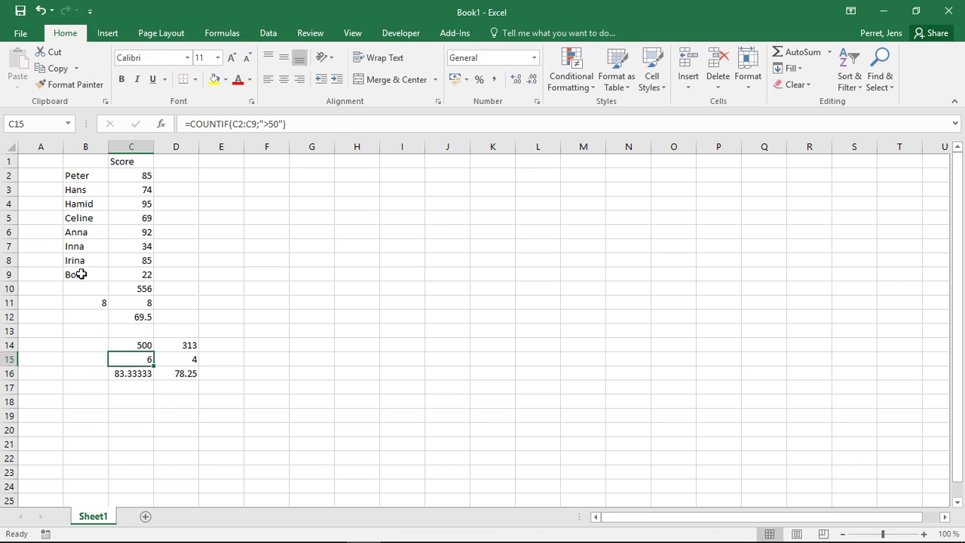
# Enter first names in F2:F5, using the name from B3 in F2 and F4, the name from B9 in F3, and a new name in F5.
pyautogui.press('Right')
pyautogui.press('Right')
pyautogui.press('Right')
pyautogui.press('Up')
pyautogui.press('Up')
pyautogui.press('Up')
pyautogui.press('Up')
pyautogui.press('Up')
pyautogui.press('Up')
pyautogui.press('Up')
pyautogui.press('Up')
pyautogui.press('Up')
pyautogui.press('Up')
pyautogui.press('Up')
pyautogui.press('Up')
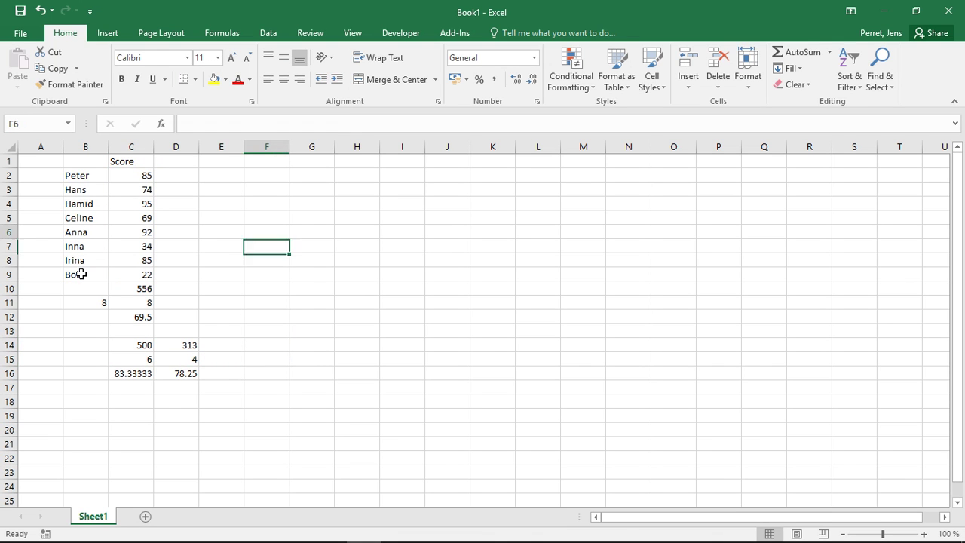
pyautogui.press('Up')
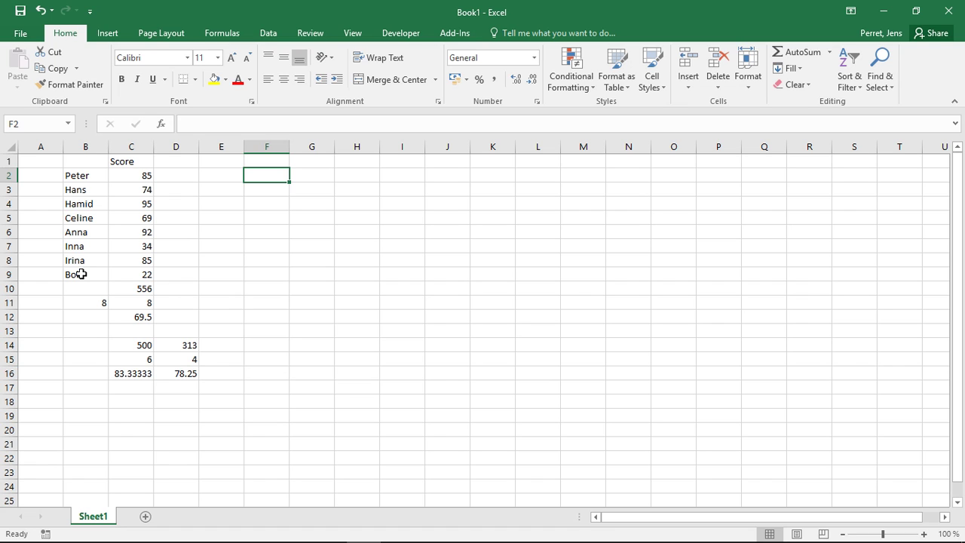
pyautogui.write('Hans')
pyautogui.press('Return')
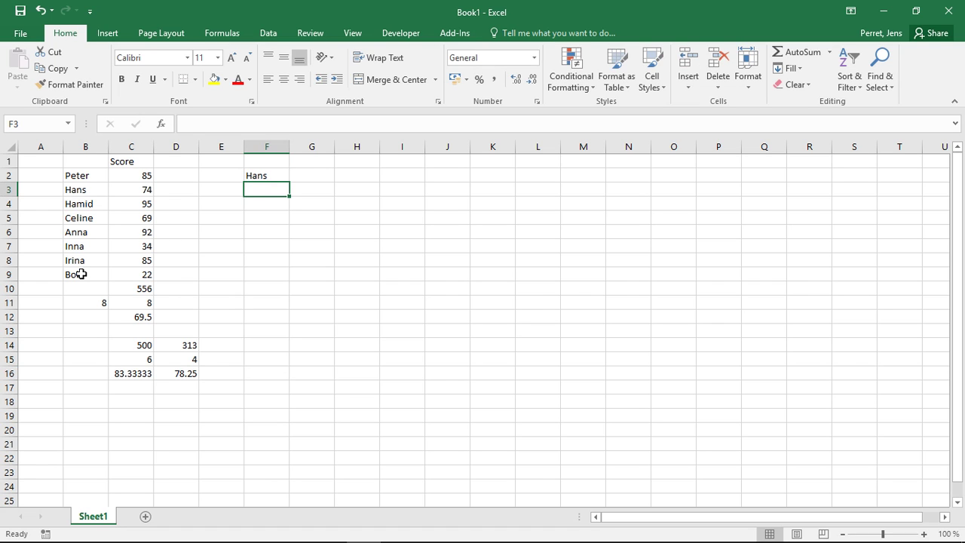
pyautogui.write('Bob')
pyautogui.press('Return')
pyautogui.write('Hans')
pyautogui.press('Return')
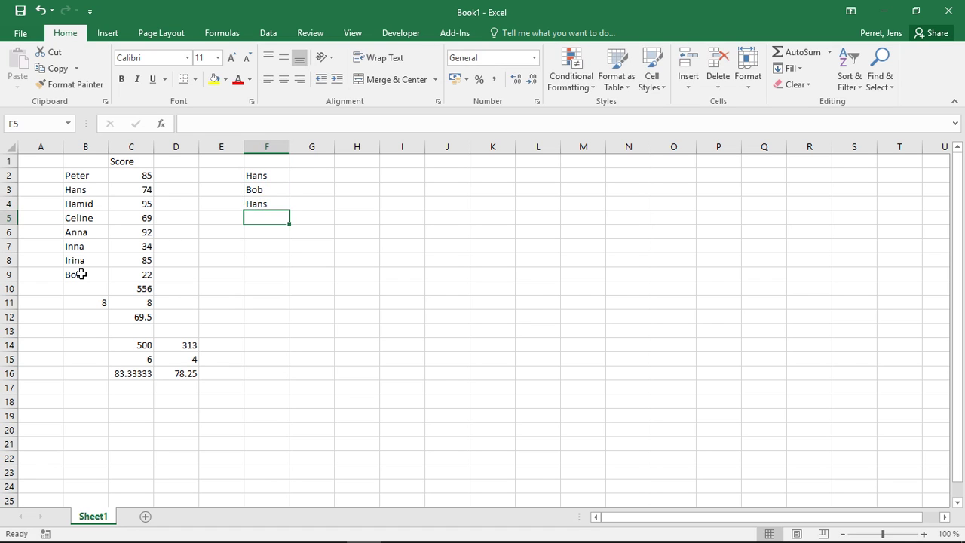
pyautogui.write('Janine')
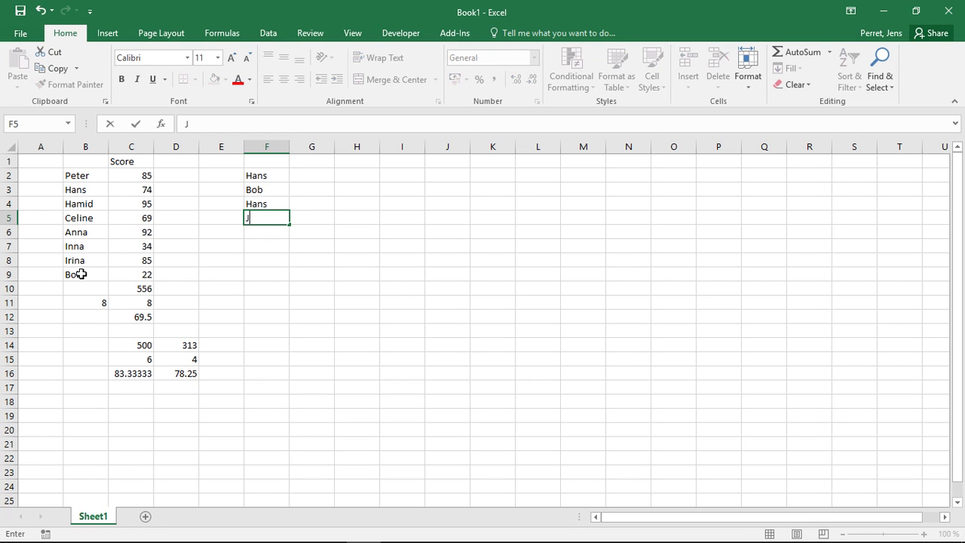
pyautogui.press('Return')
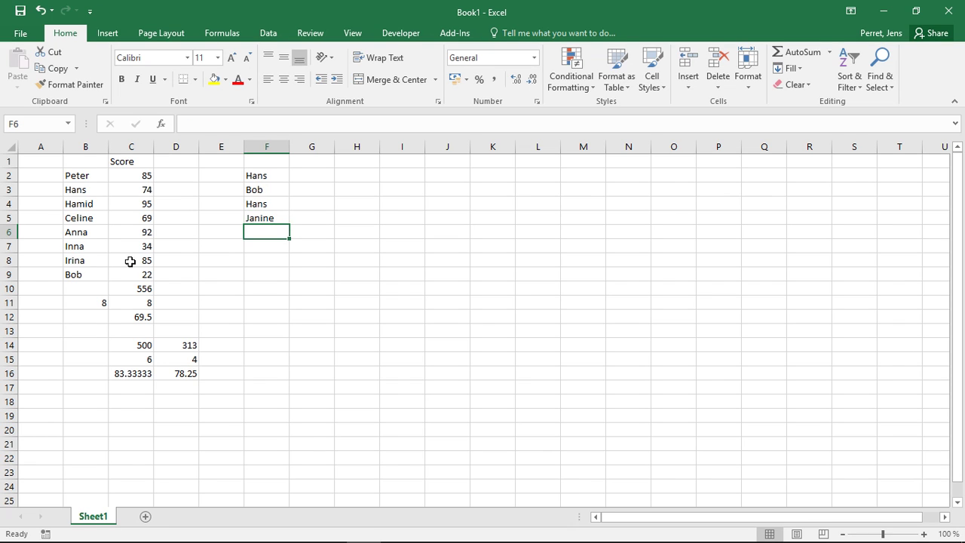
# Head column G with "Volume" in G1 and enter the volumes 10, 15, 5 and 7 in G2:G5.
pyautogui.click(311, 161)
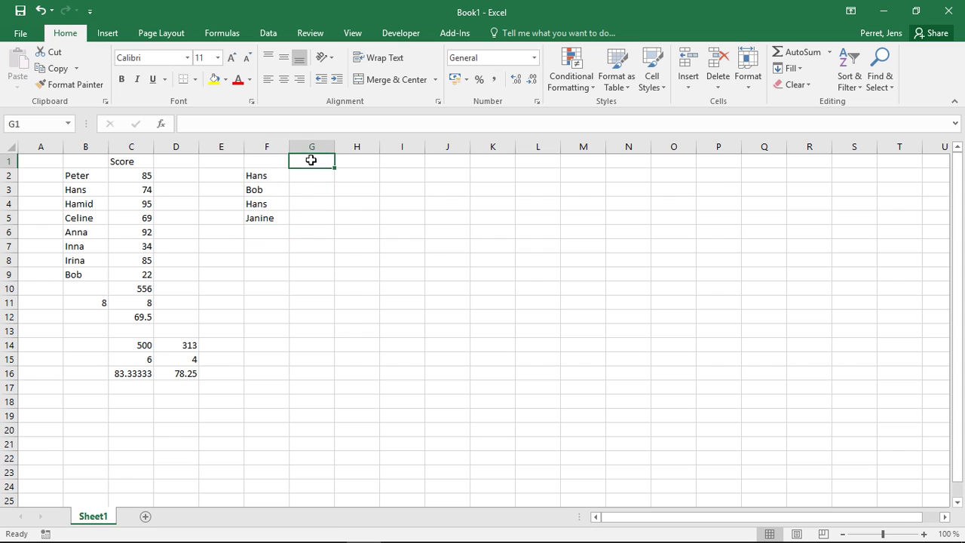
pyautogui.write('Volume')
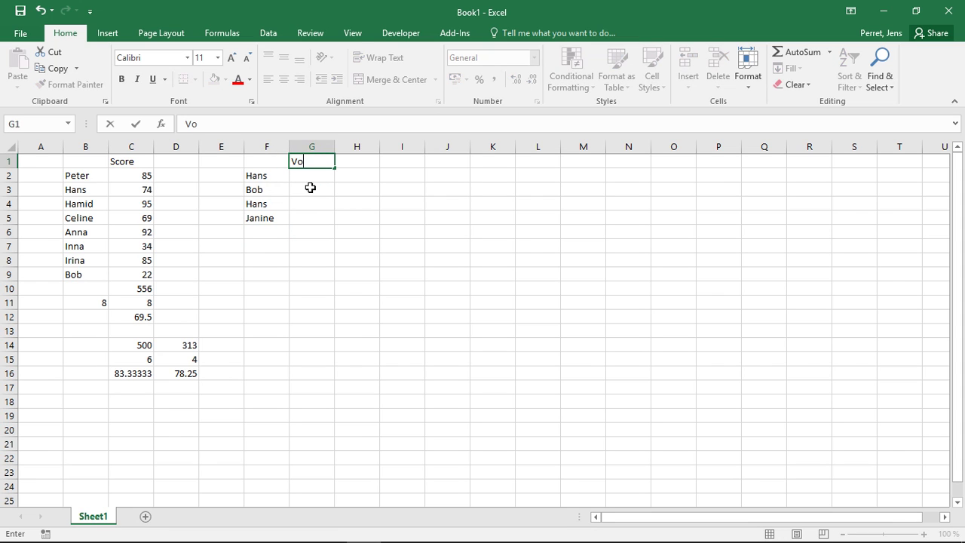
pyautogui.press('Return')
pyautogui.write('10')
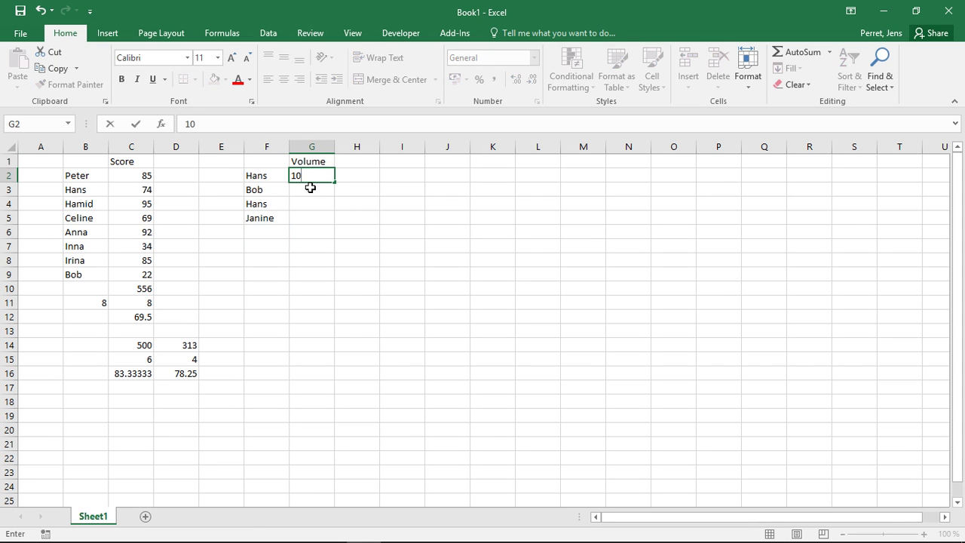
pyautogui.press('Return')
pyautogui.write('15')
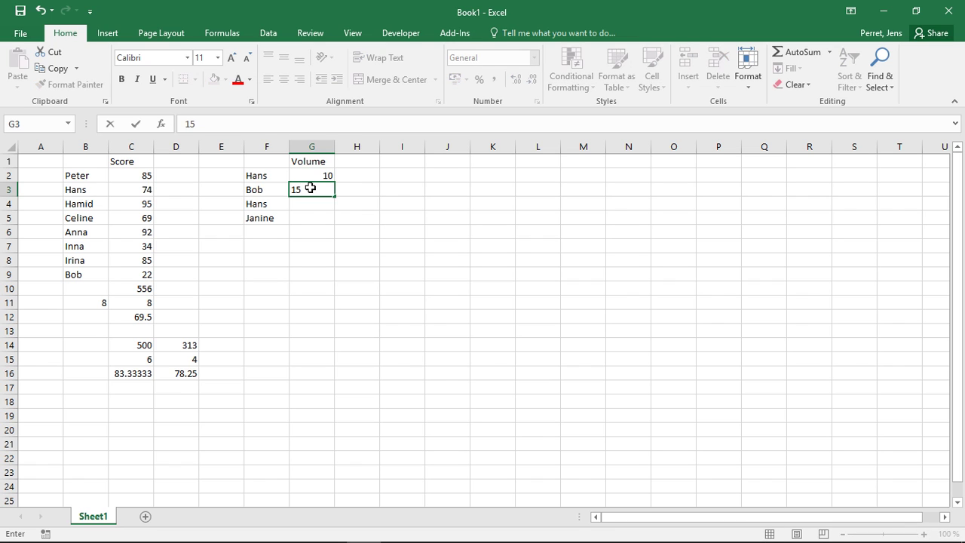
pyautogui.press('Return')
pyautogui.write('5')
pyautogui.press('Return')
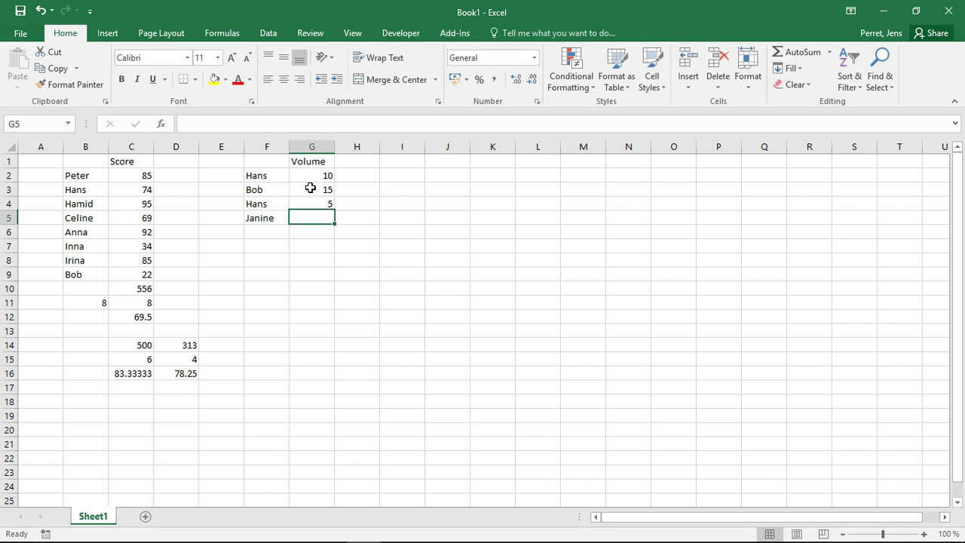
pyautogui.write('7')
pyautogui.press('Return')
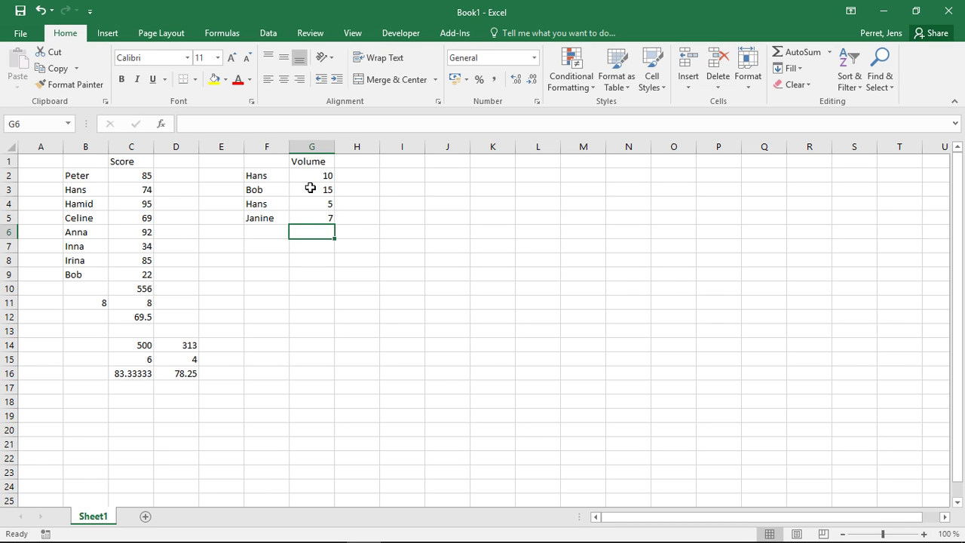
# Enter a SUMIF formula in G7 with range G2:G5 and the name from F2, in quotation marks, as the criterion.
pyautogui.click(320, 244)
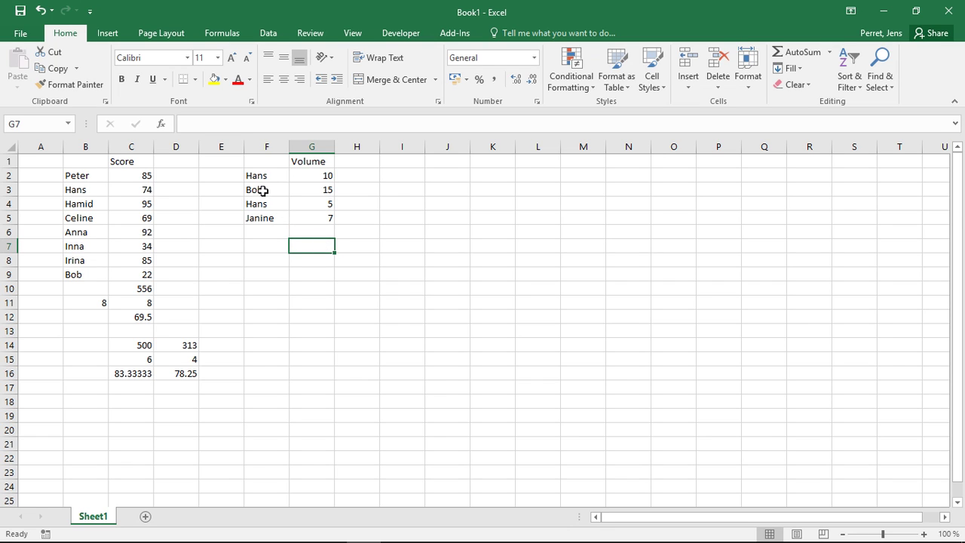
pyautogui.write('=SUMI')
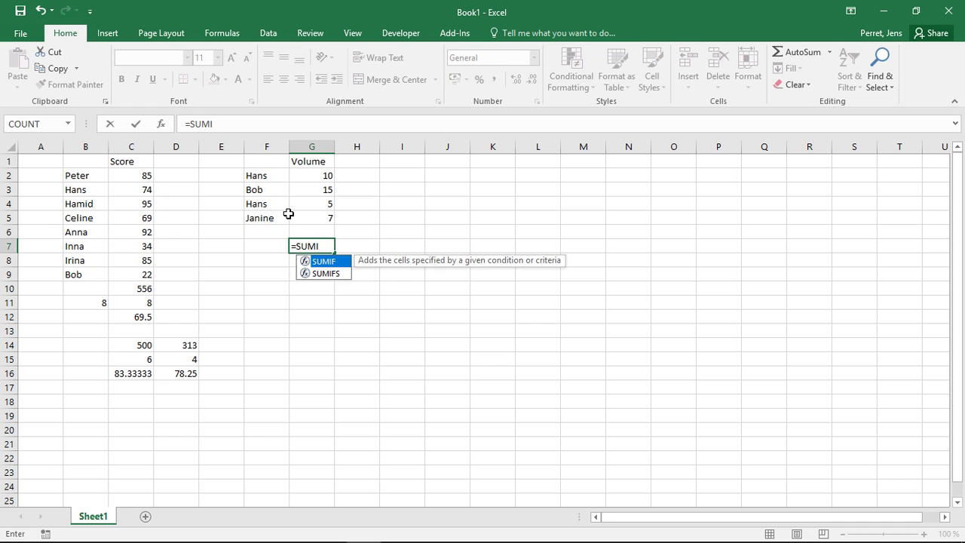
pyautogui.press('Tab')
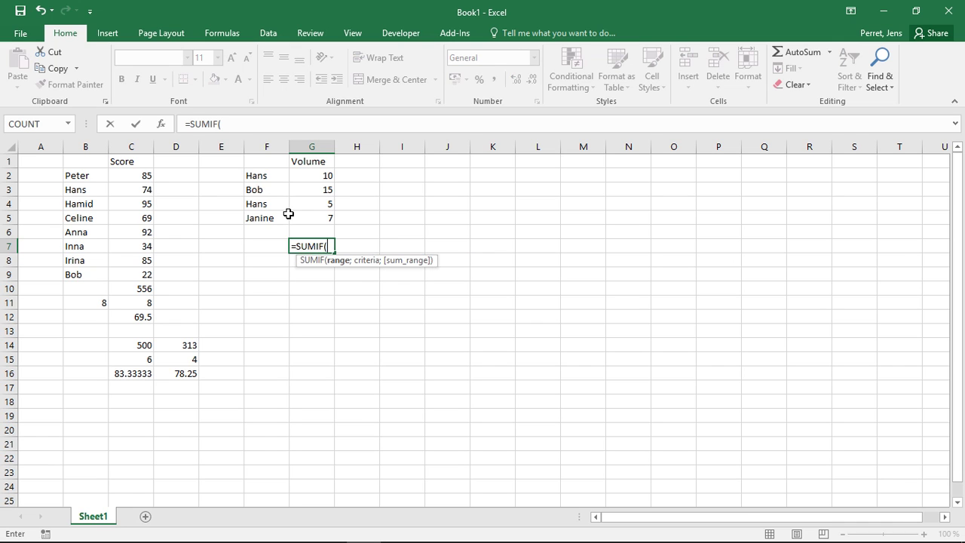
pyautogui.moveTo(297, 176); pyautogui.dragTo(308, 212)
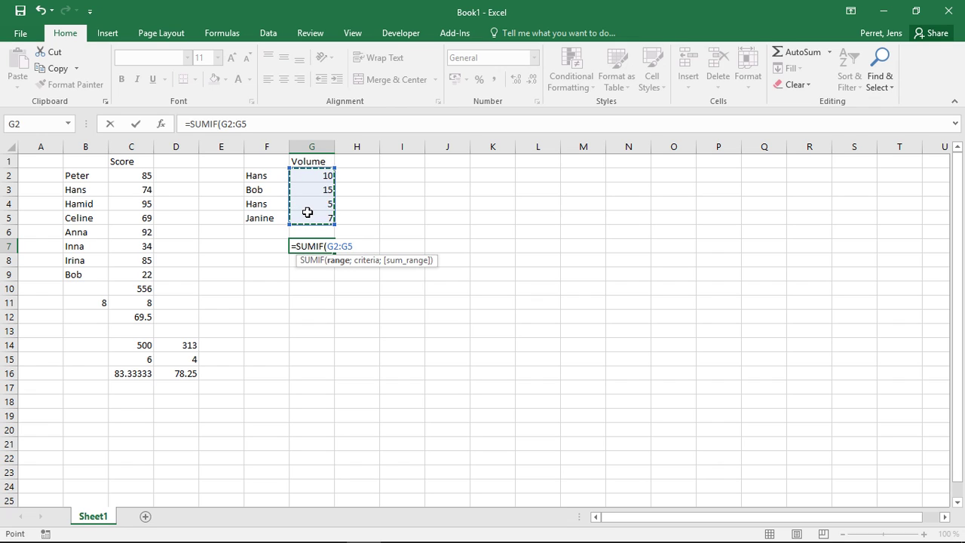
pyautogui.write(';')
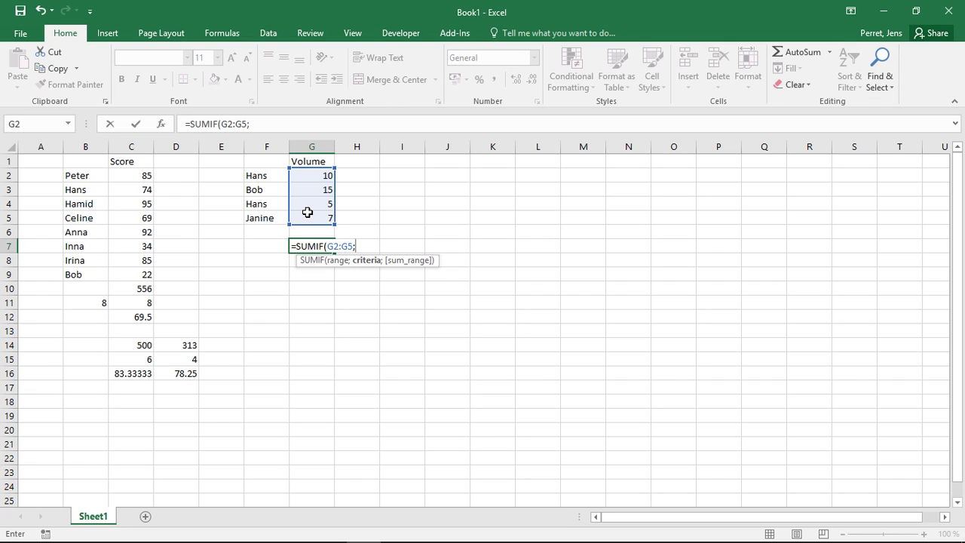
pyautogui.write('"Han')
pyautogui.press('BackSpace')
pyautogui.press('BackSpace')
pyautogui.write('ans";')
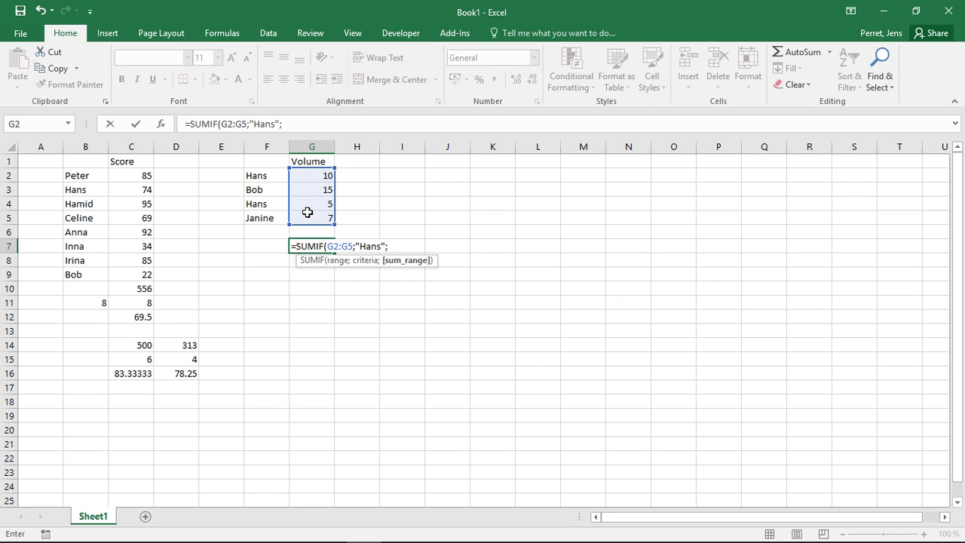
pyautogui.press('BackSpace')
pyautogui.press('Left')
pyautogui.press('Left')
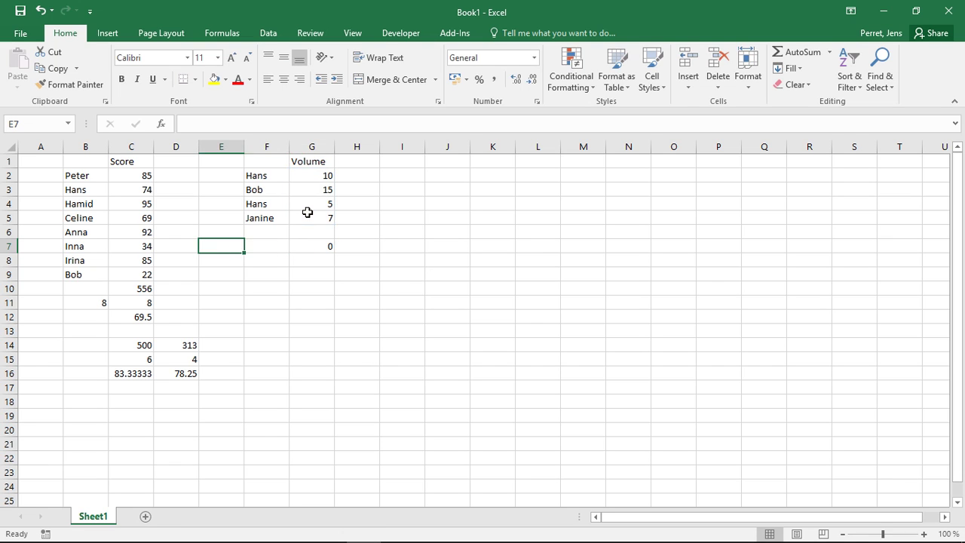
# Replace the criteria range in the G7 SUMIF formula with the names in F2:F5.
pyautogui.press('Right')
pyautogui.press('Right')
pyautogui.press('Right')
pyautogui.press('Left')
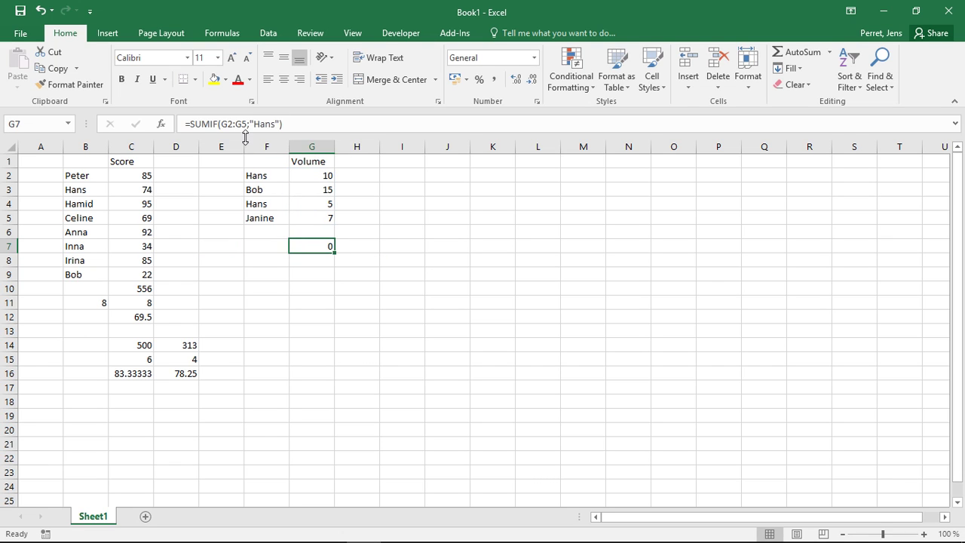
pyautogui.moveTo(221, 124); pyautogui.dragTo(249, 124)
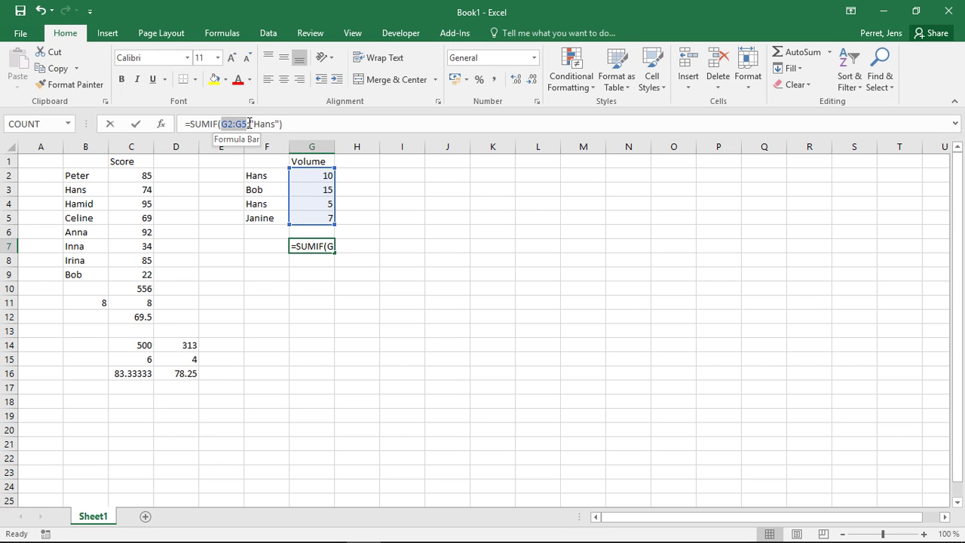
pyautogui.press('BackSpace')
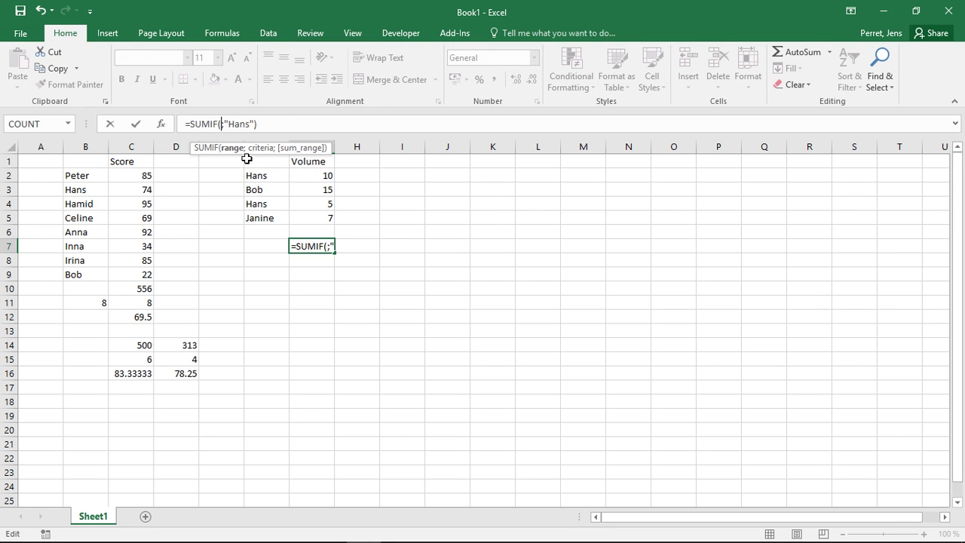
pyautogui.moveTo(259, 178); pyautogui.dragTo(264, 217)
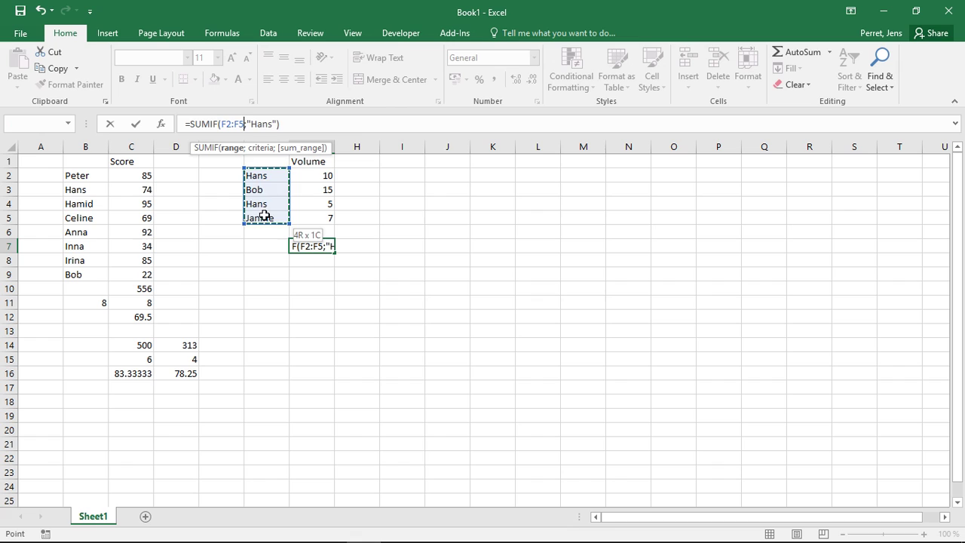
# Add G2:G5 as the sum range, the third argument of the SUMIF formula in G7.
pyautogui.click(276, 124)
pyautogui.press('Right')
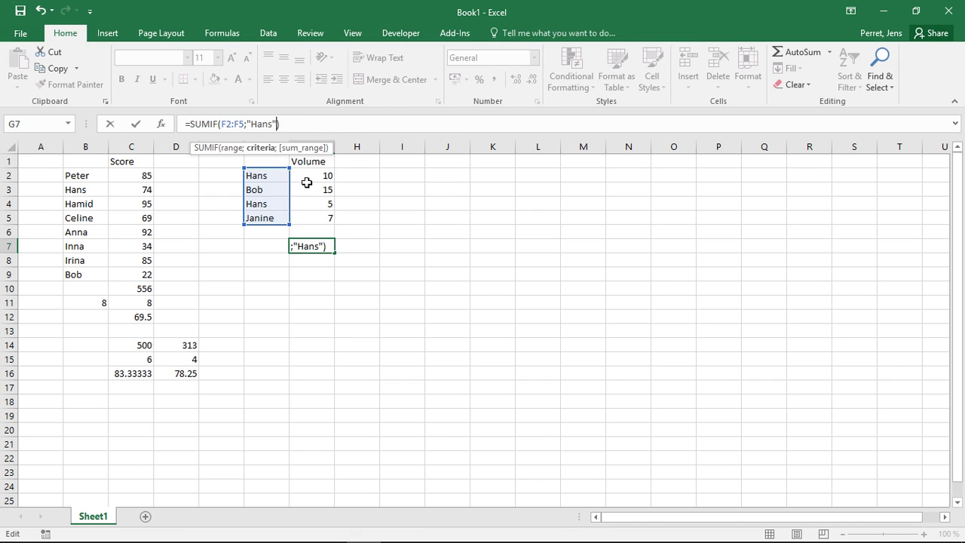
pyautogui.write(';')
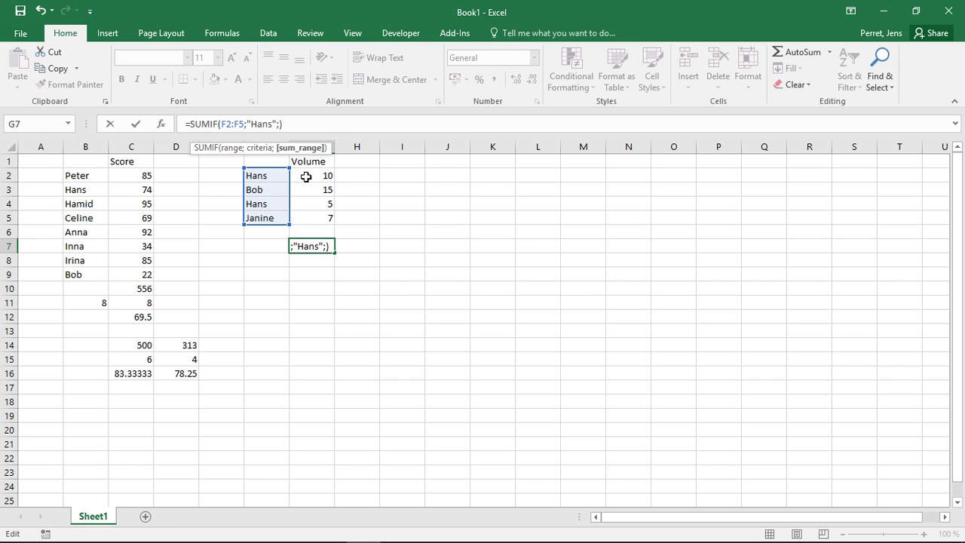
pyautogui.moveTo(308, 174); pyautogui.dragTo(313, 215)
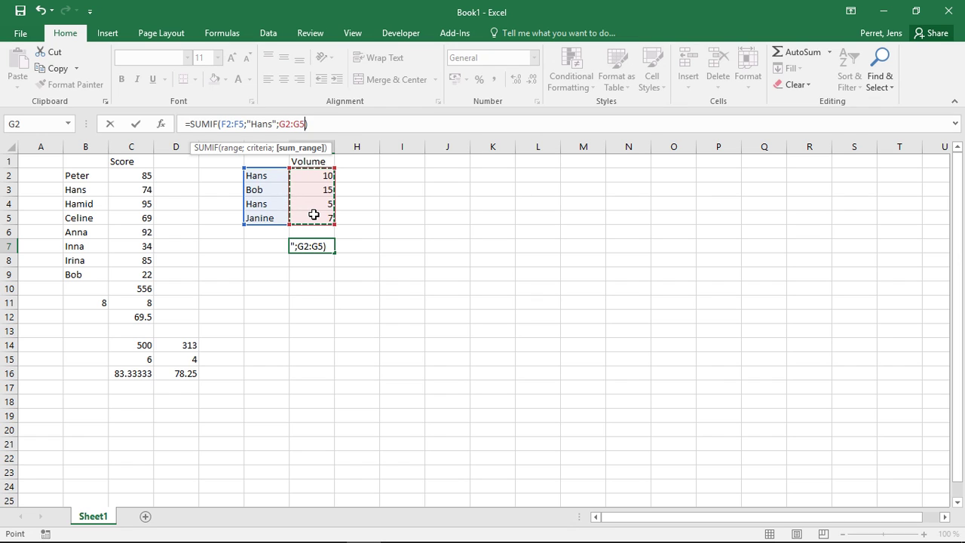
pyautogui.press('Return')
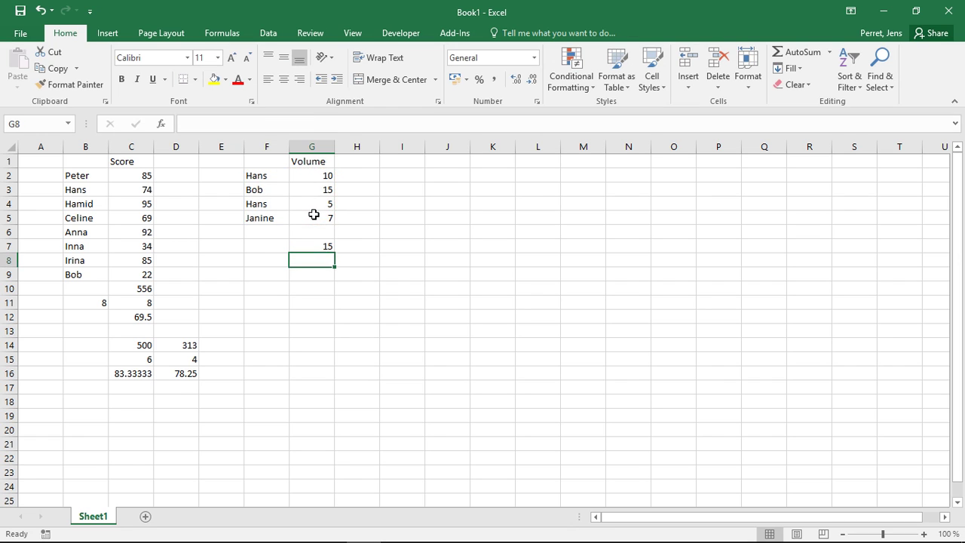
pyautogui.press('Up')
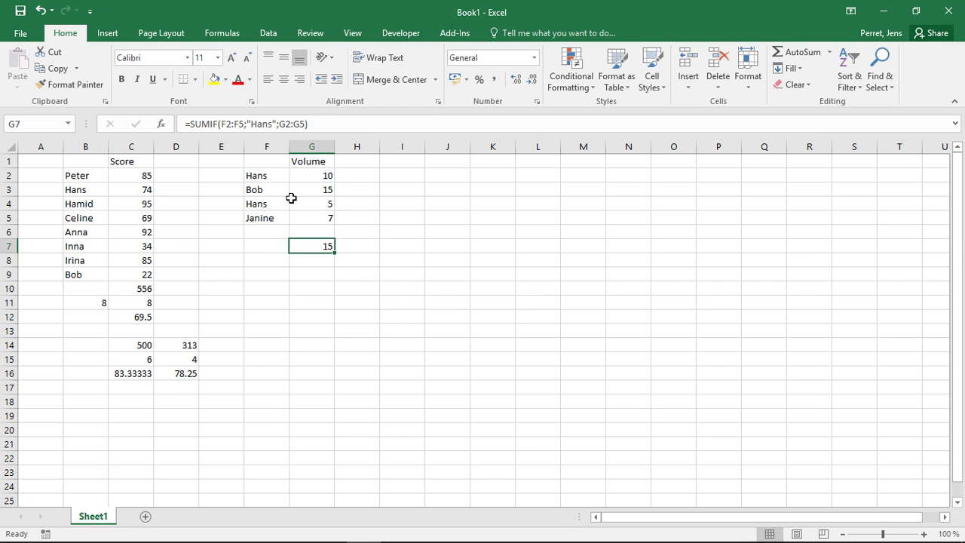